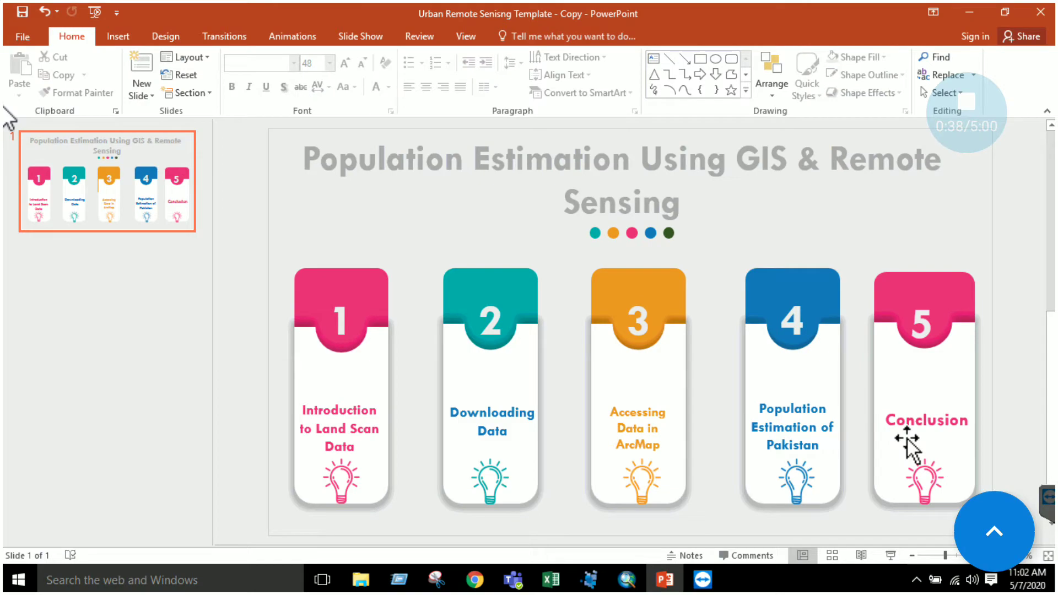
Switch from the PowerPoint outline slide to the LandScan home page in Chrome.
click(477, 580)
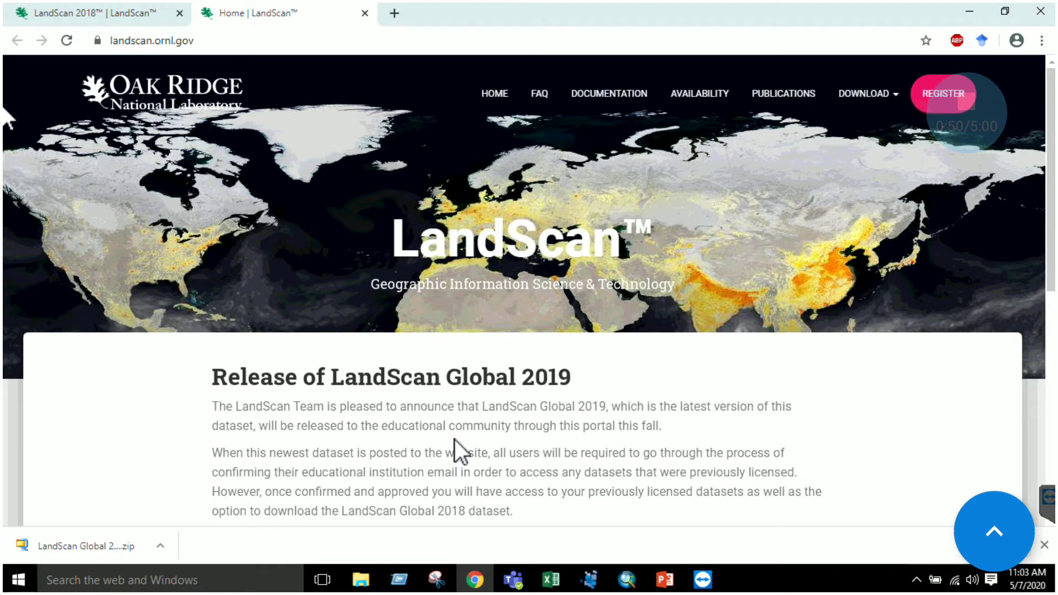
scroll(455, 438, down, 4)
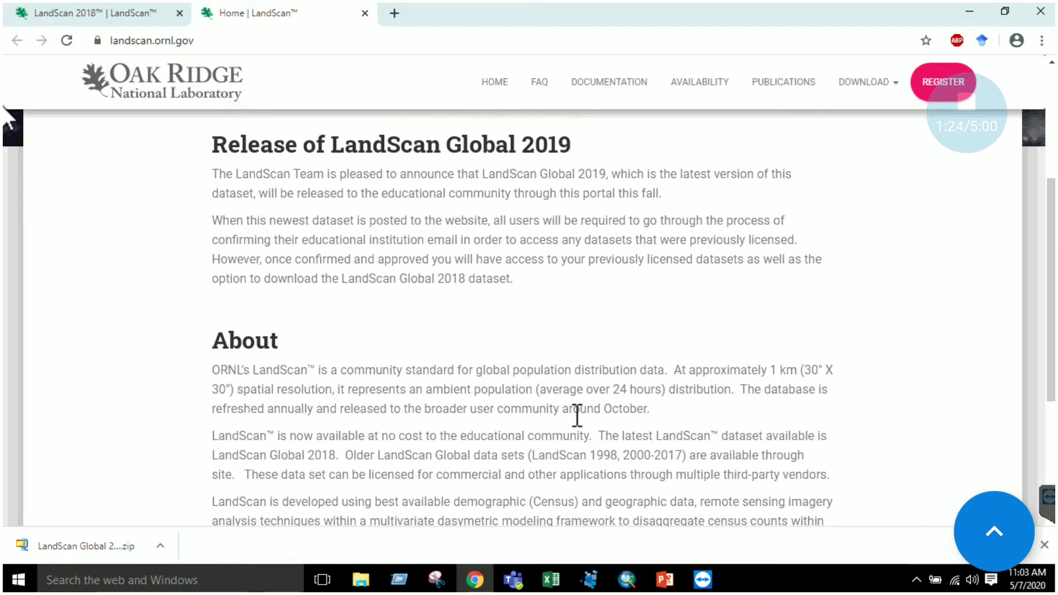
scroll(576, 414, down, 1)
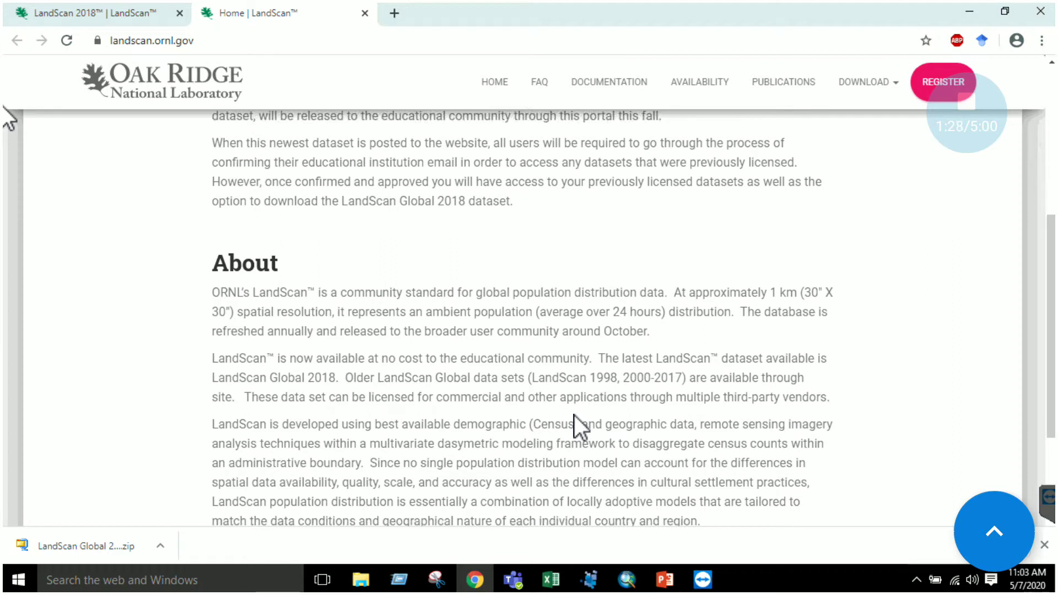
scroll(574, 415, down, 1)
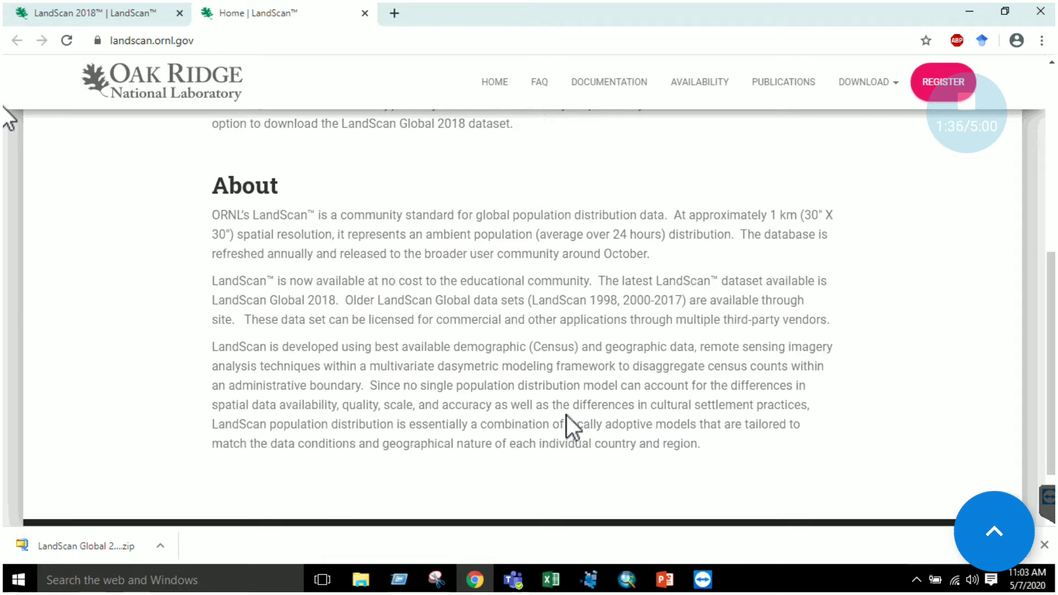
scroll(566, 415, up, 1)
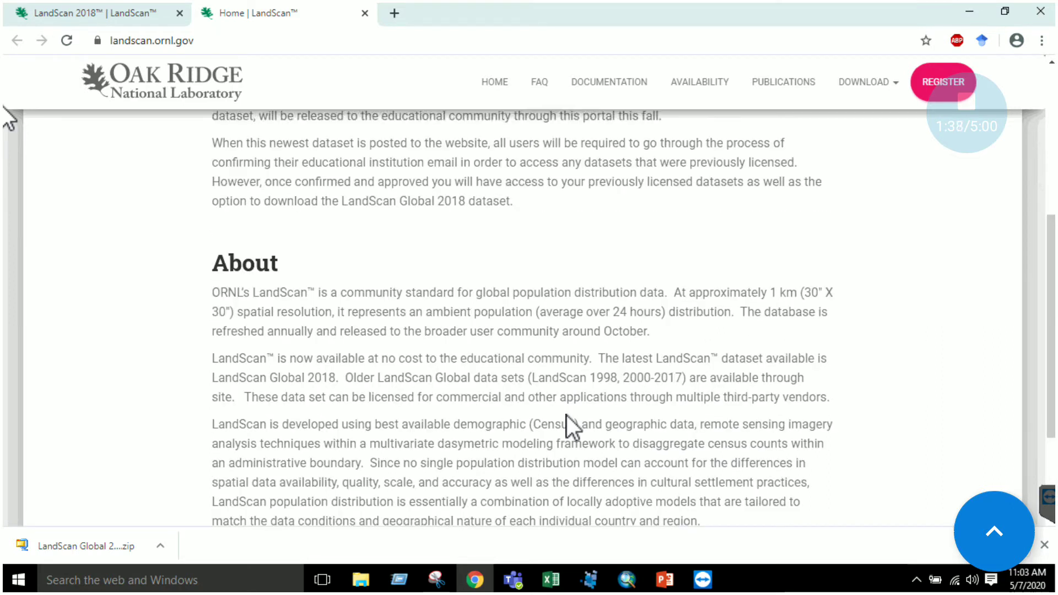
scroll(566, 415, up, 4)
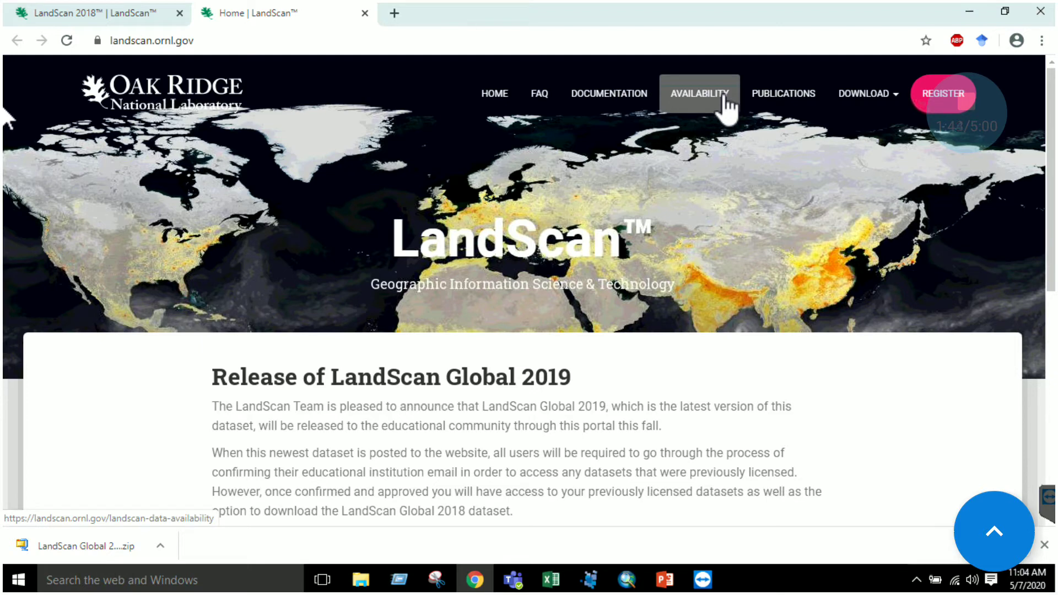
click(931, 93)
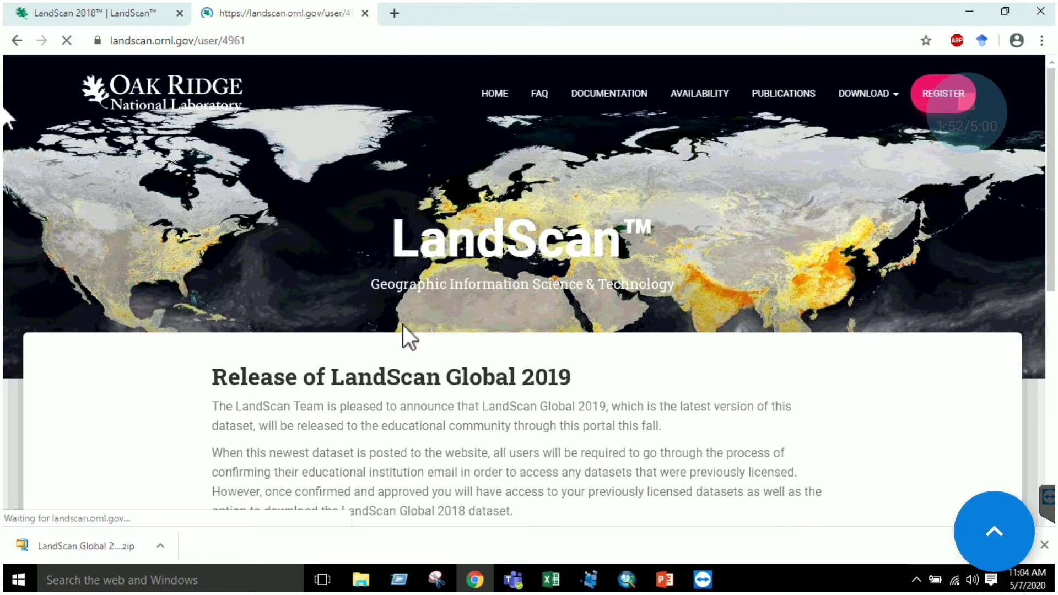
Review the application progress steps, highlighting the Pending Approval step text.
scroll(526, 408, down, 5)
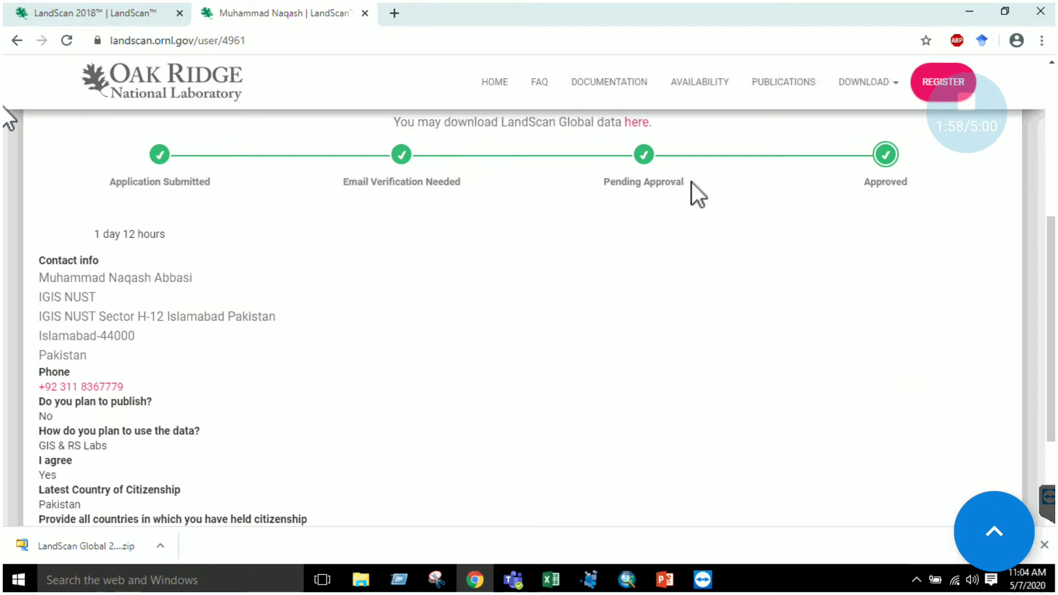
drag(685, 182, 600, 183)
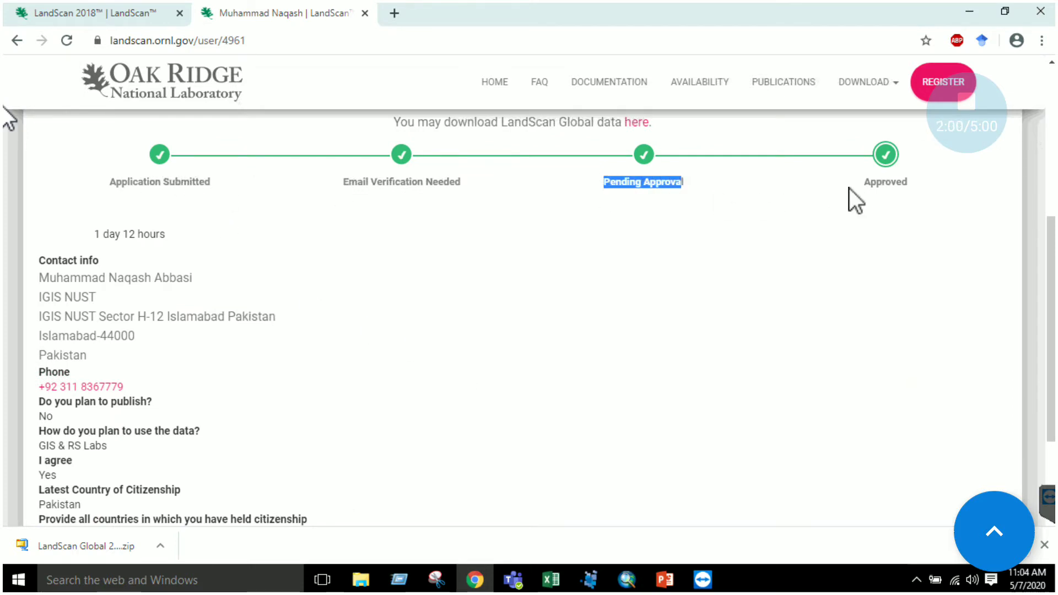
scroll(152, 314, down, 3)
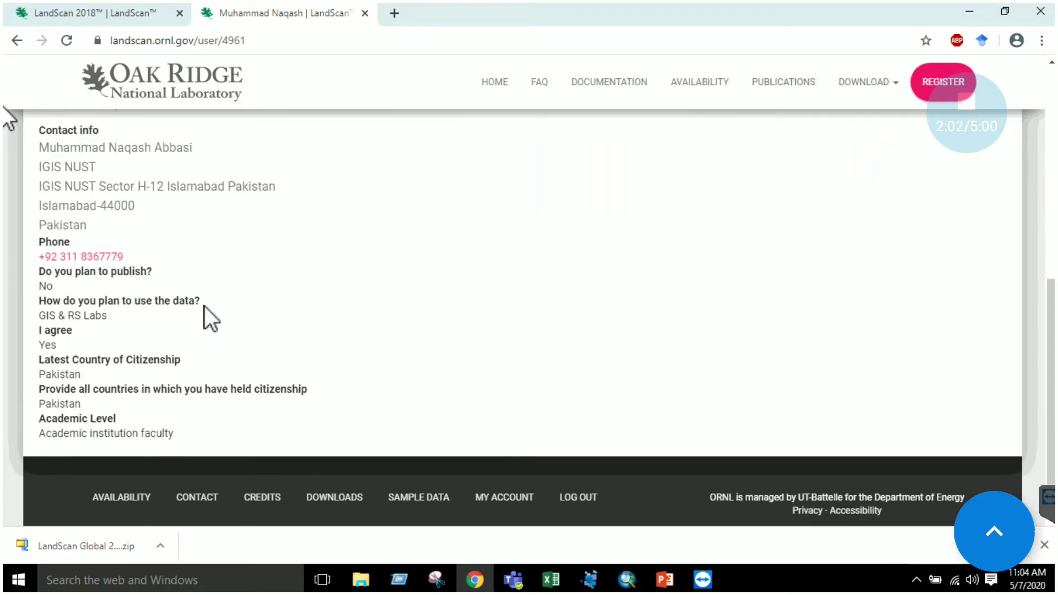
scroll(203, 307, up, 8)
Return to the LandScan 2018 download tab showing the approved status.
click(138, 12)
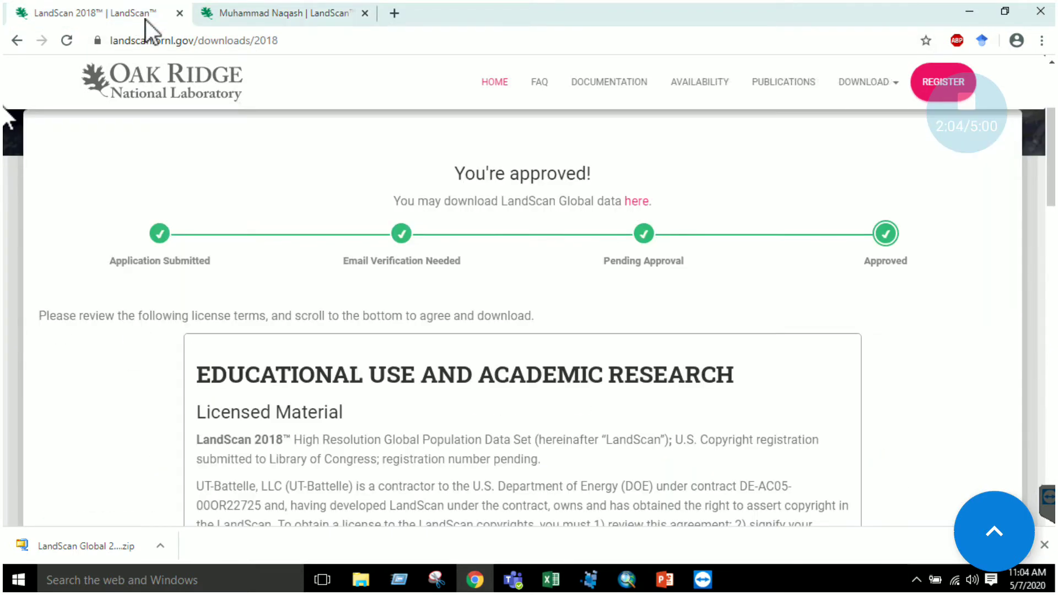
scroll(368, 296, up, 4)
mouse_move(876, 98)
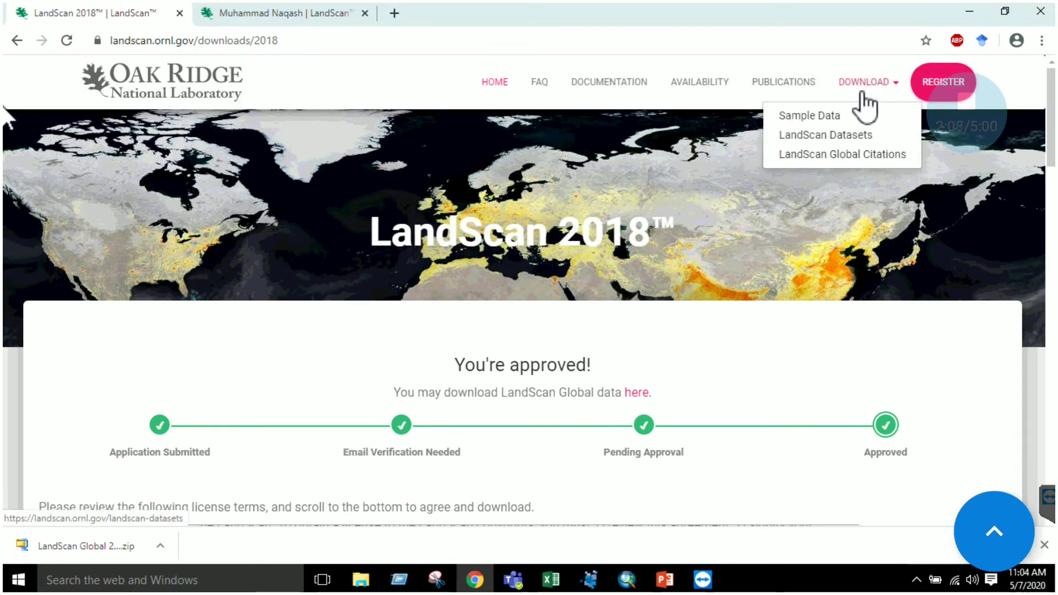
Browse the yearly list under Download > LandScan Datasets.
click(818, 144)
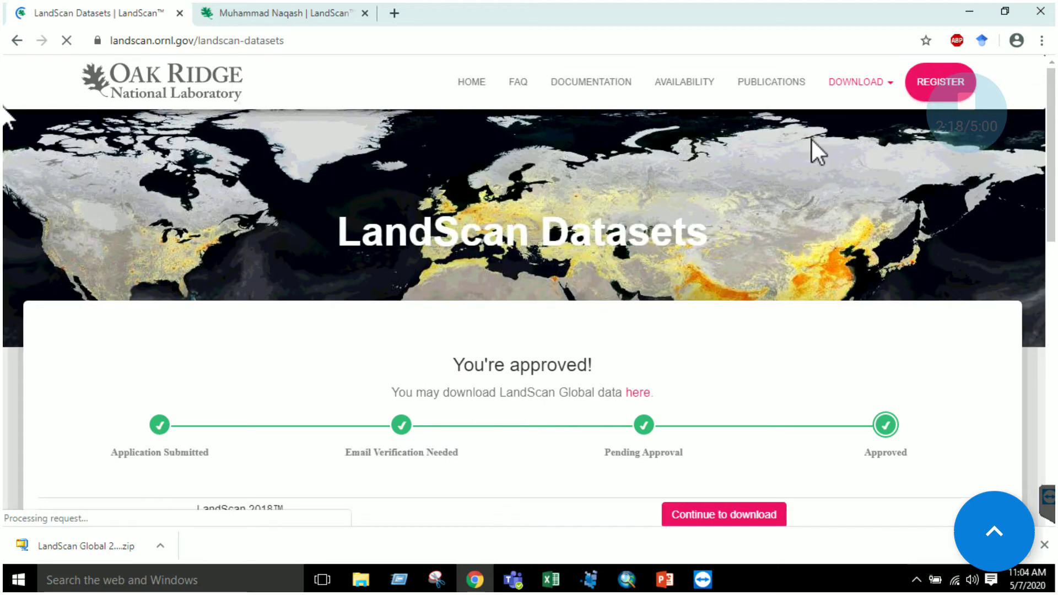
scroll(527, 339, down, 3)
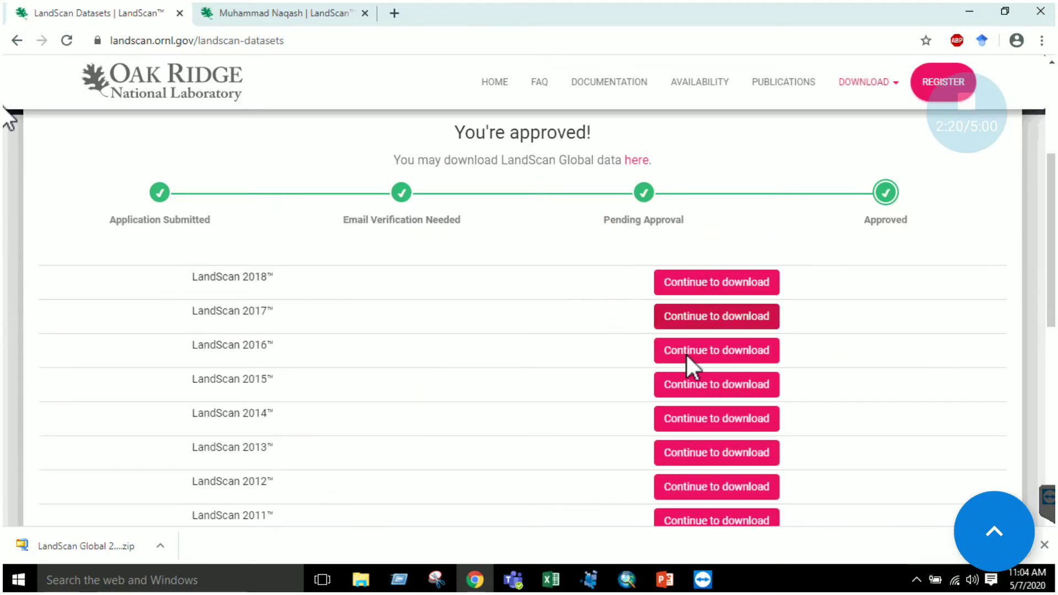
scroll(699, 435, down, 4)
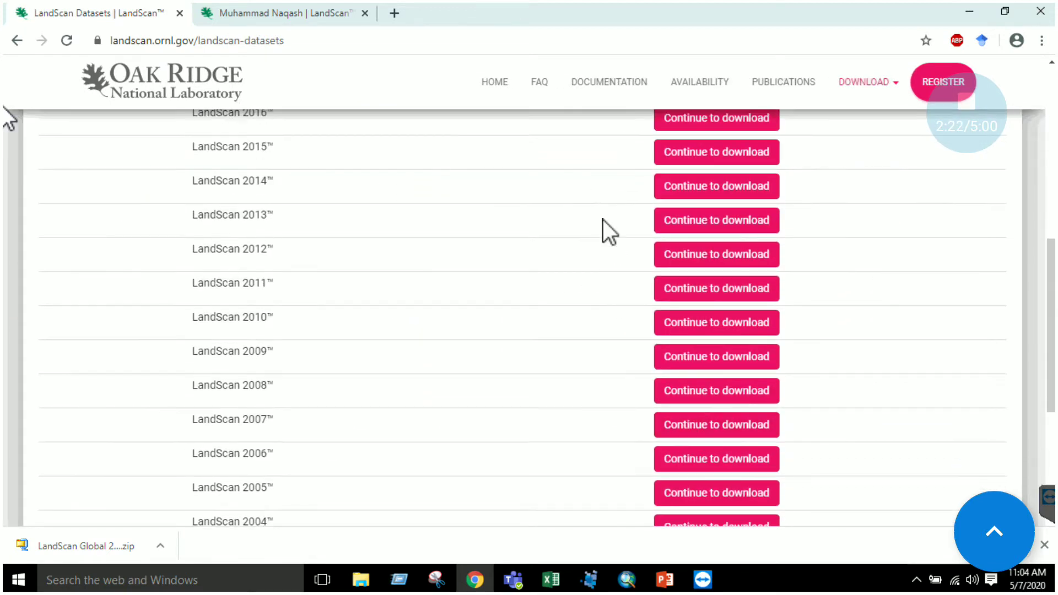
scroll(633, 237, up, 4)
scroll(450, 300, down, 9)
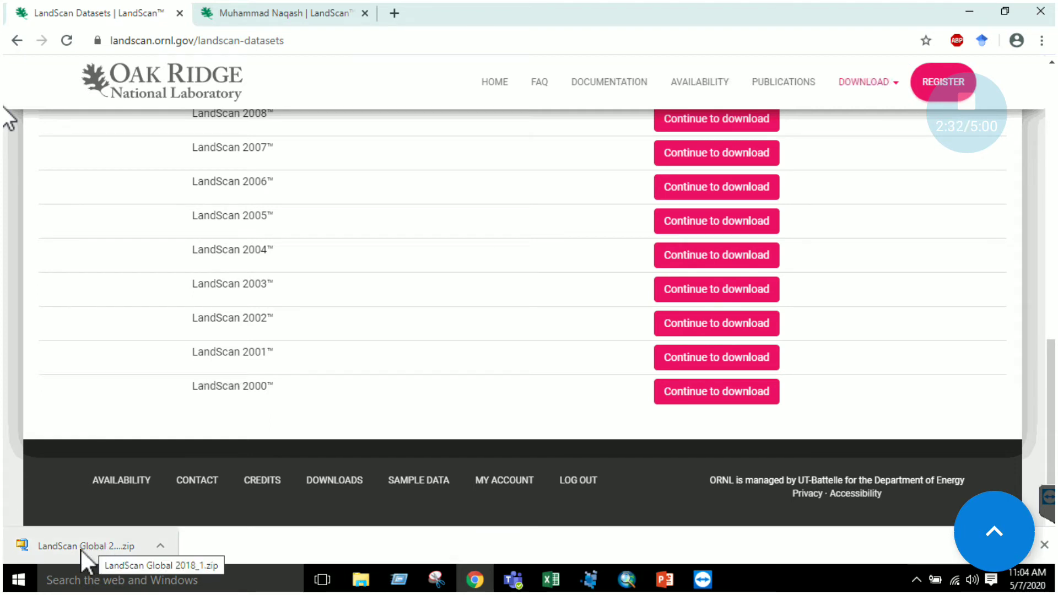
Bring up the LandScan Data folder holding the LandScan Global 2018_1 zip and extracted folder.
mouse_move(362, 587)
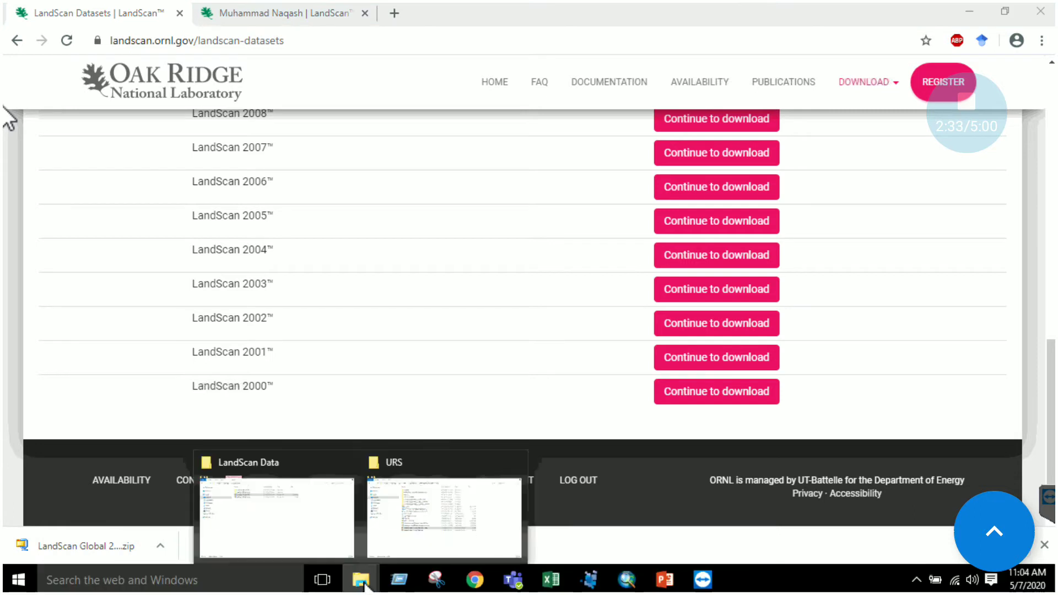
click(330, 533)
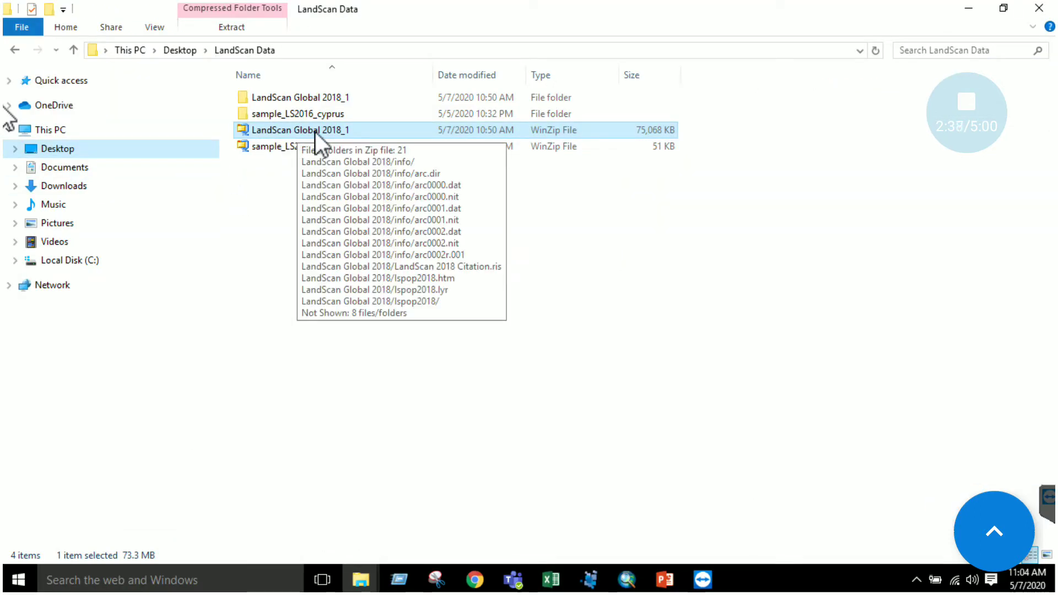
click(626, 578)
Show the full lspop2018 raster instead of lspop2018_Clip1 and open its 30,574-row attribute table.
click(619, 511)
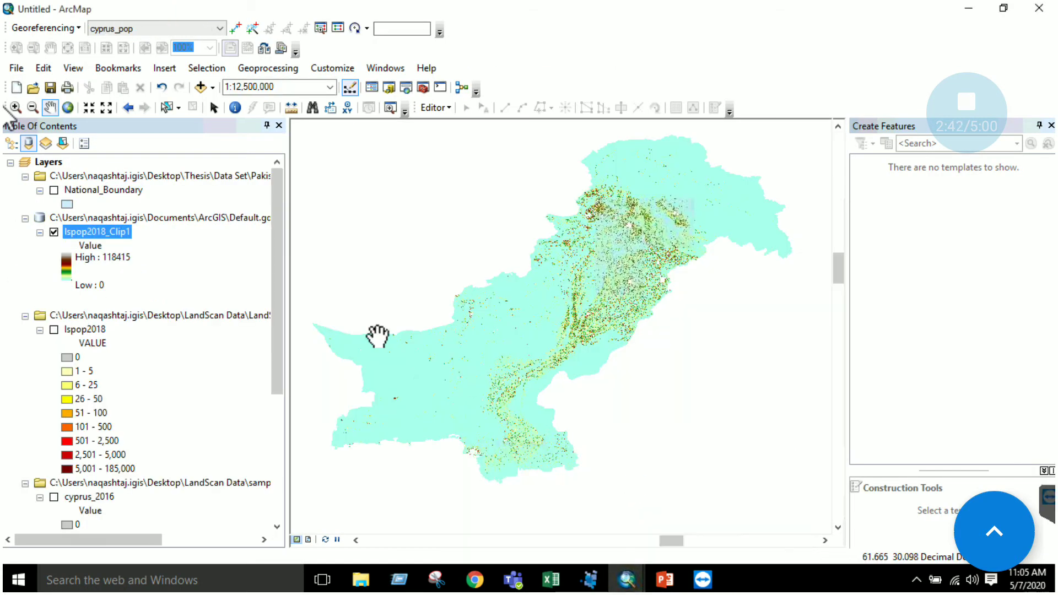
click(54, 232)
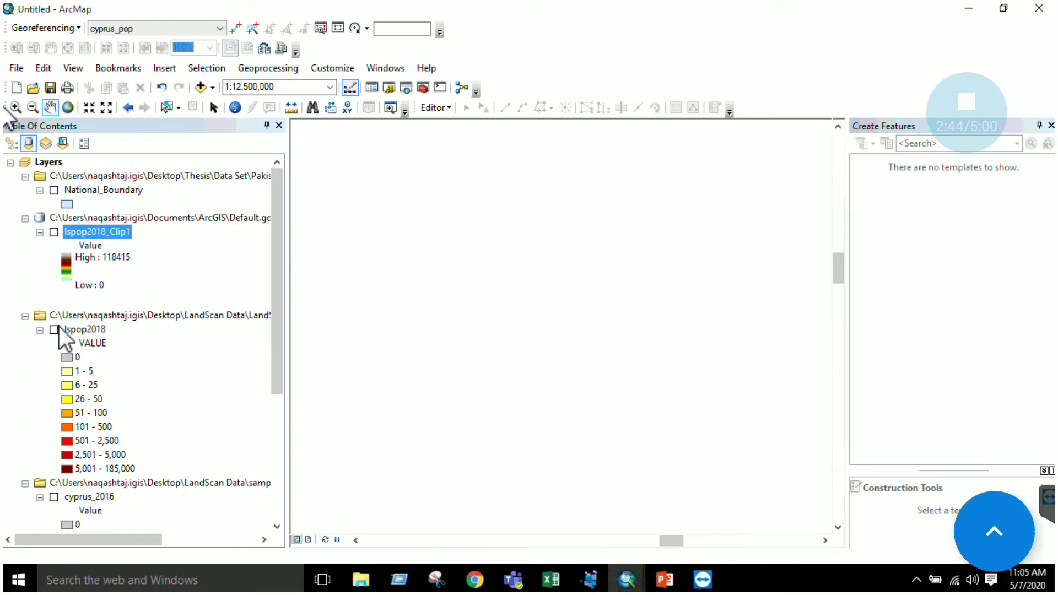
scroll(60, 336, down, 2)
click(53, 246)
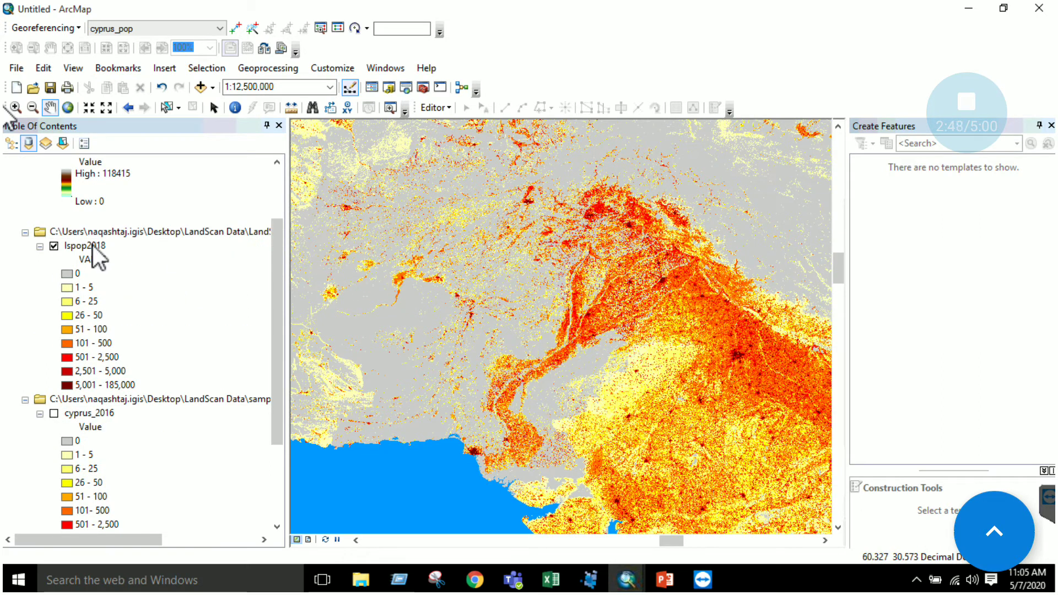
scroll(501, 325, down, 4)
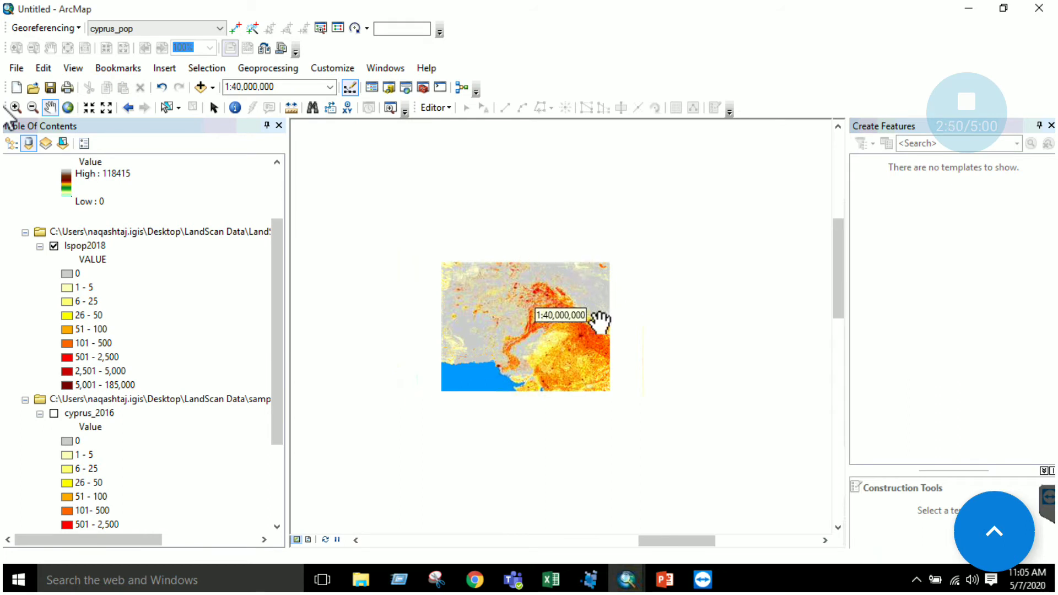
right_click(93, 245)
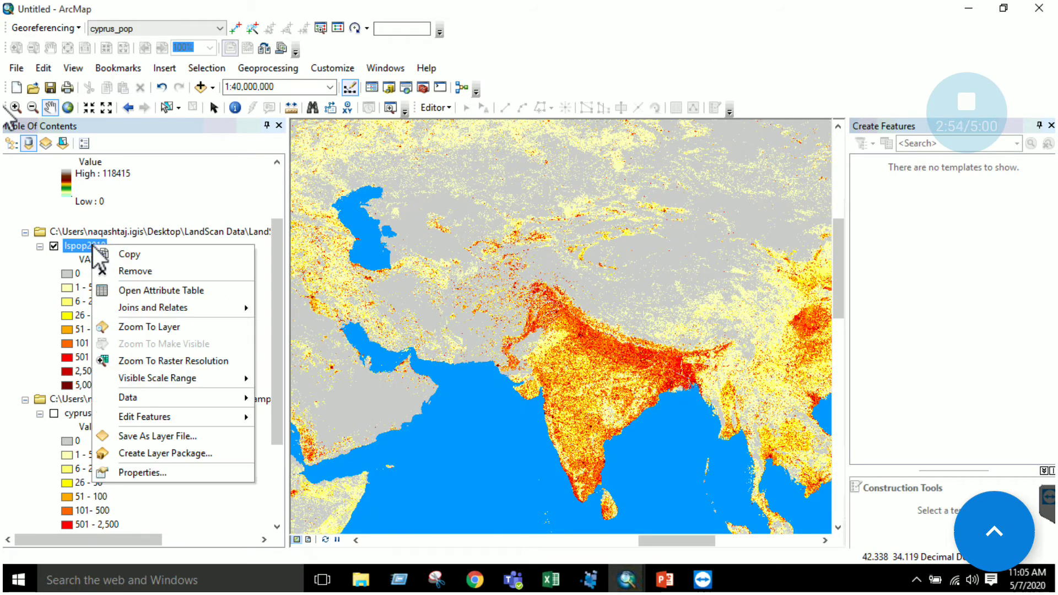
click(142, 292)
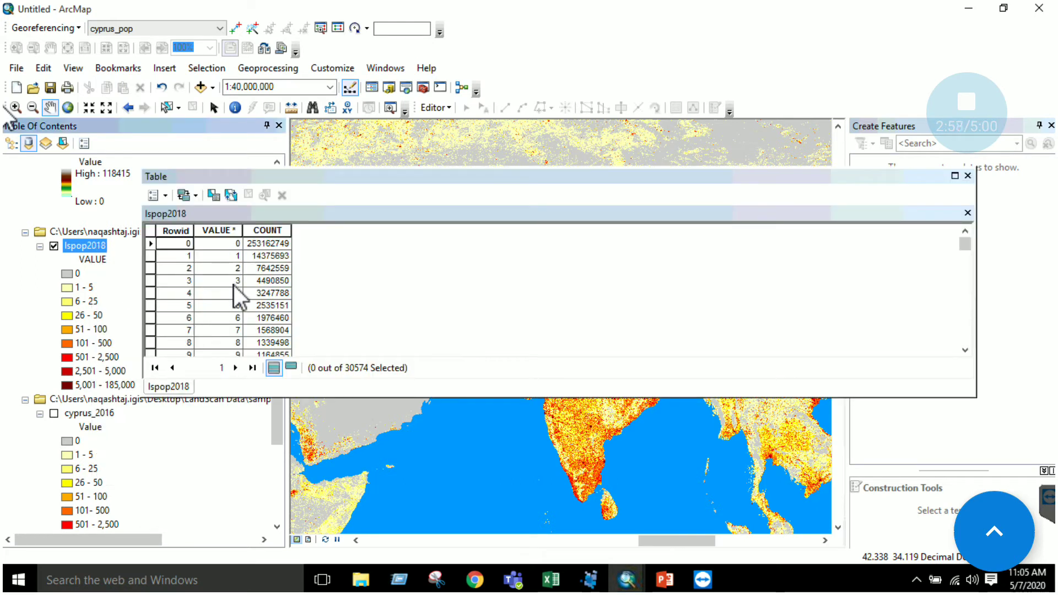
click(255, 256)
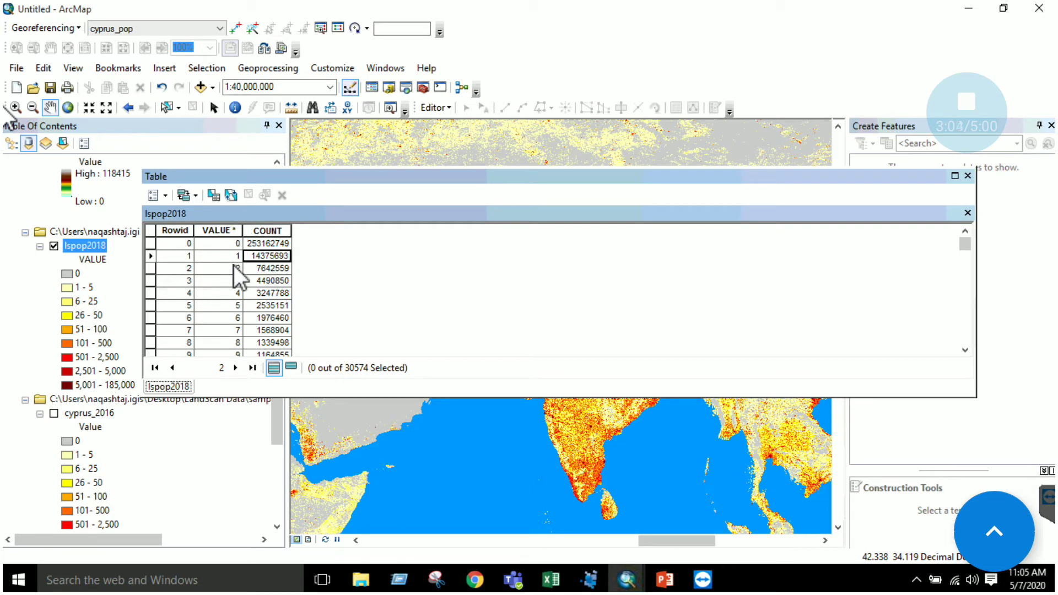
click(228, 230)
click(268, 231)
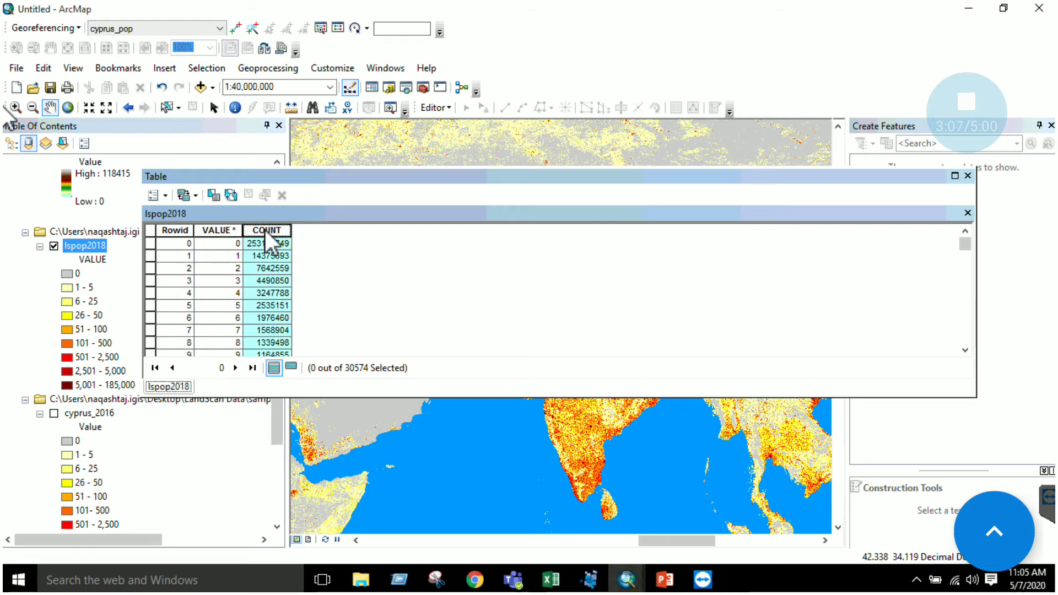
click(967, 175)
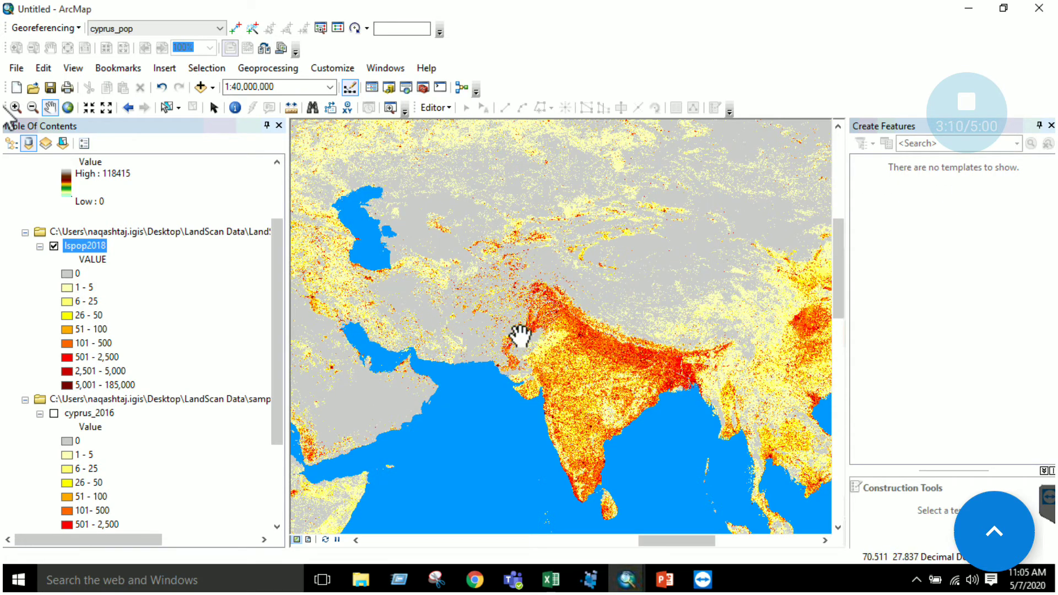
Turn on the National_Boundary layer outlining Pakistan and open the tool Search window.
scroll(266, 270, up, 3)
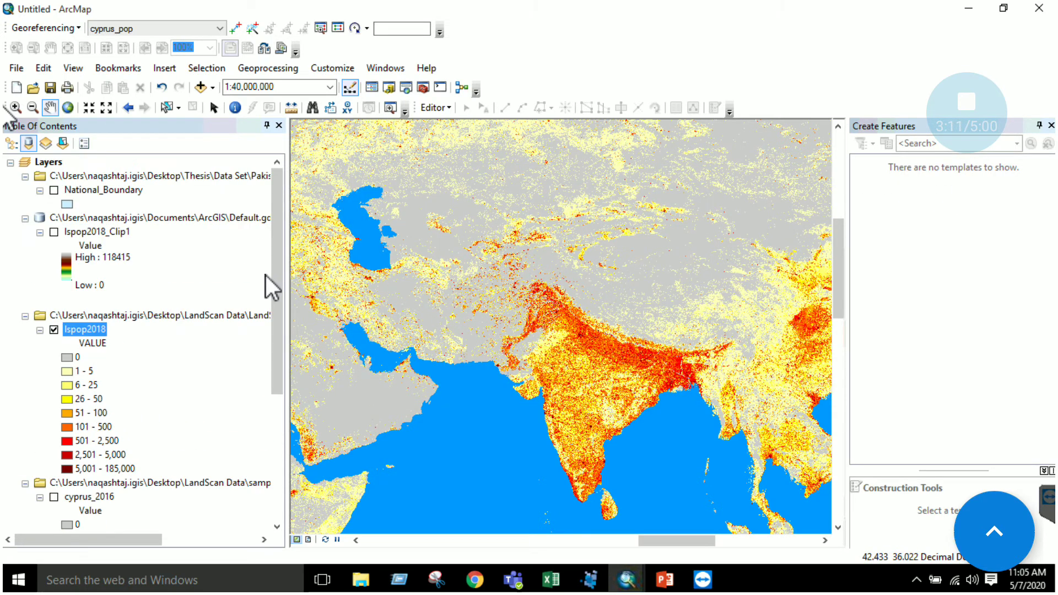
click(54, 190)
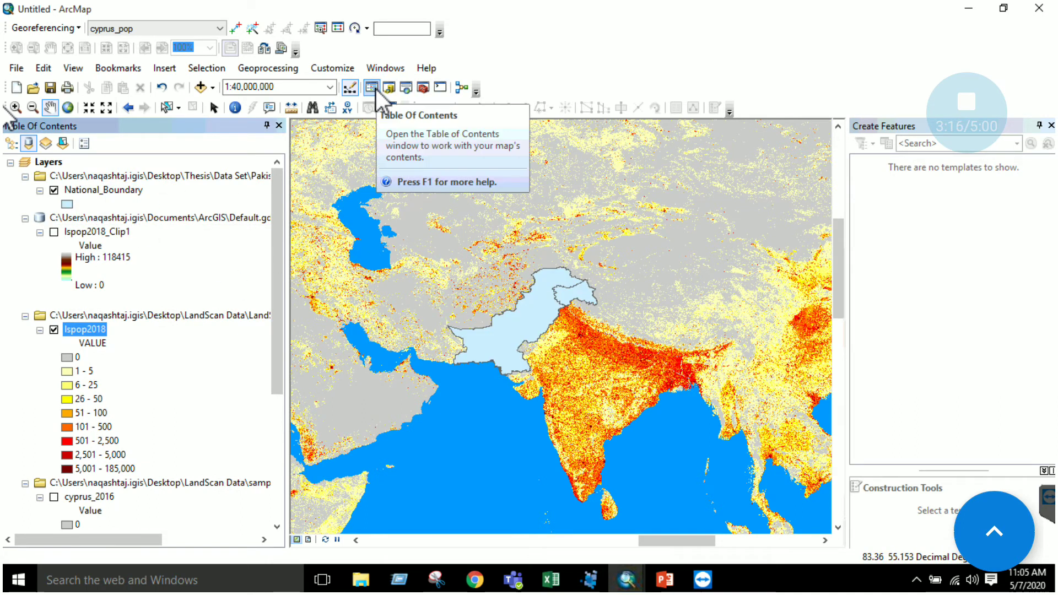
click(408, 89)
drag(696, 208, 655, 217)
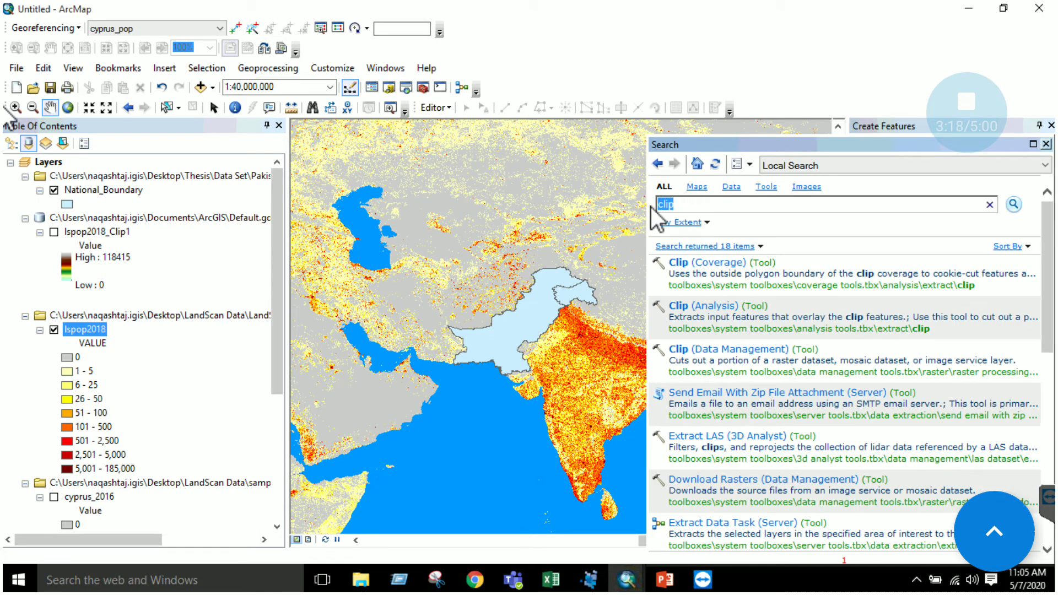
click(730, 351)
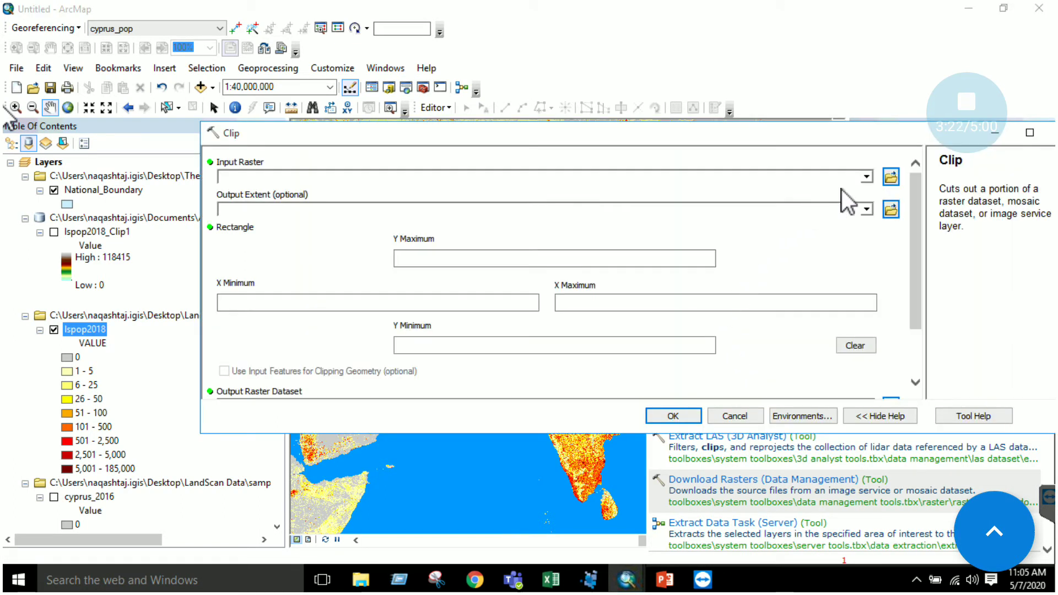
click(866, 177)
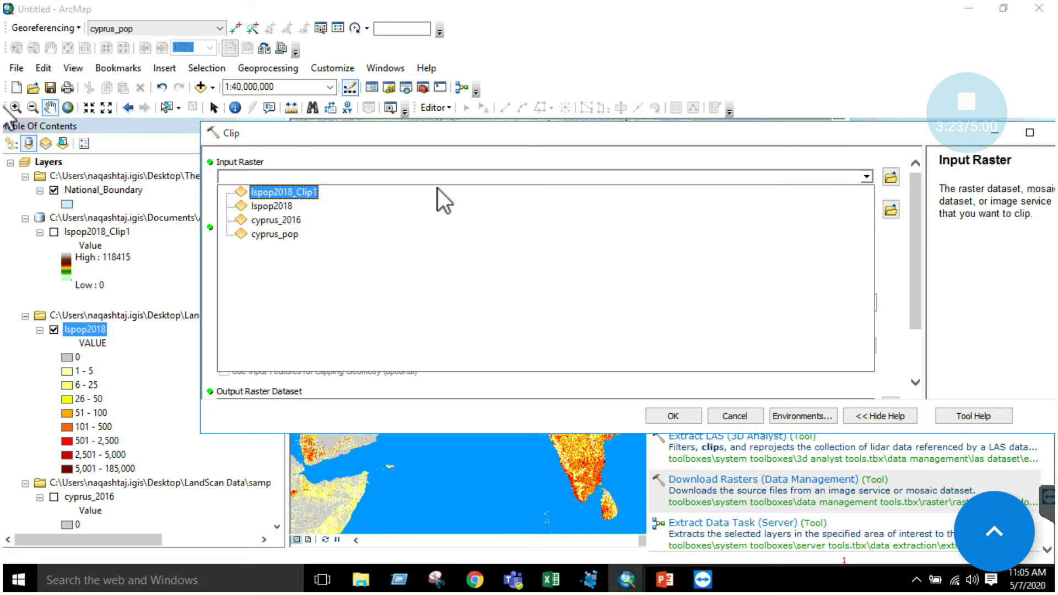
click(308, 189)
click(866, 177)
click(583, 206)
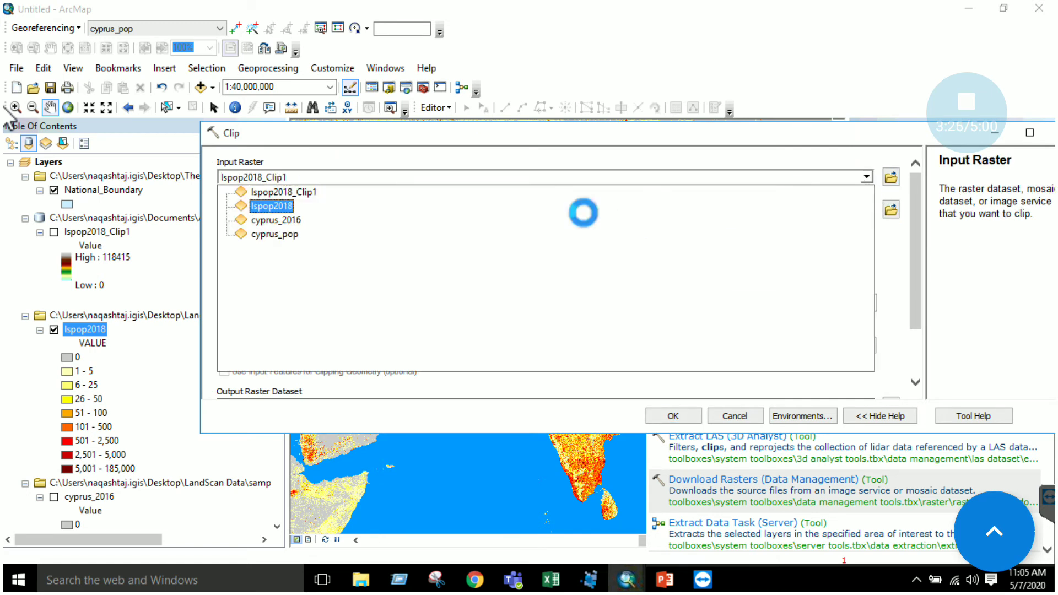
click(866, 210)
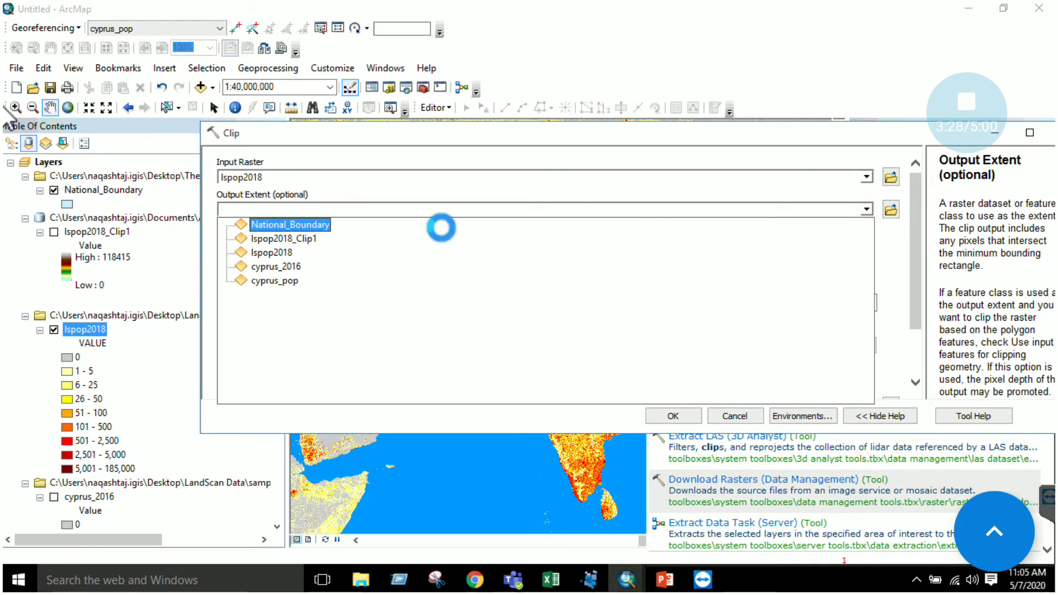
click(442, 229)
scroll(385, 238, down, 1)
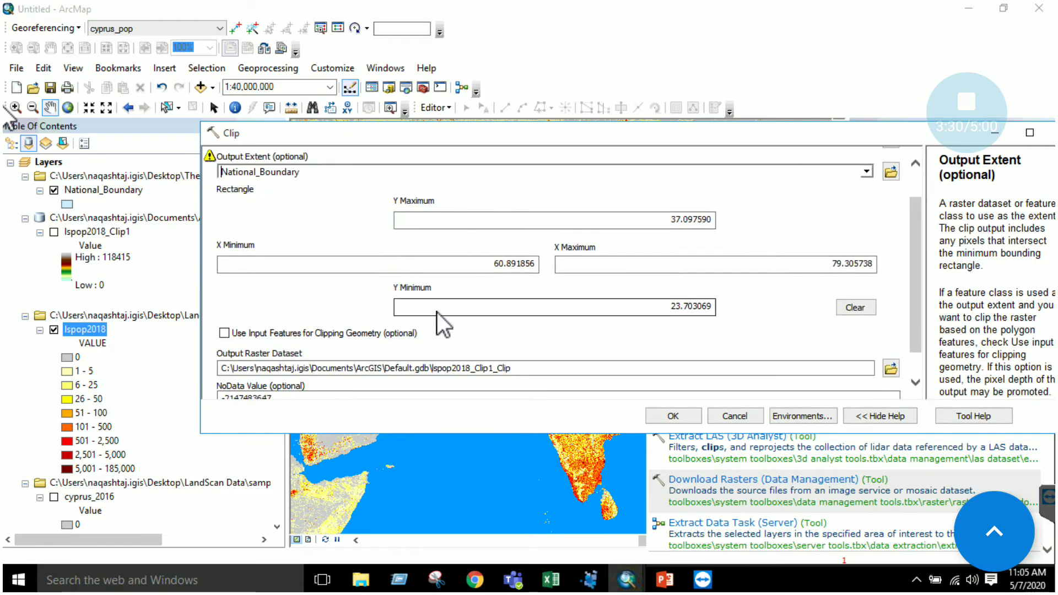
click(802, 417)
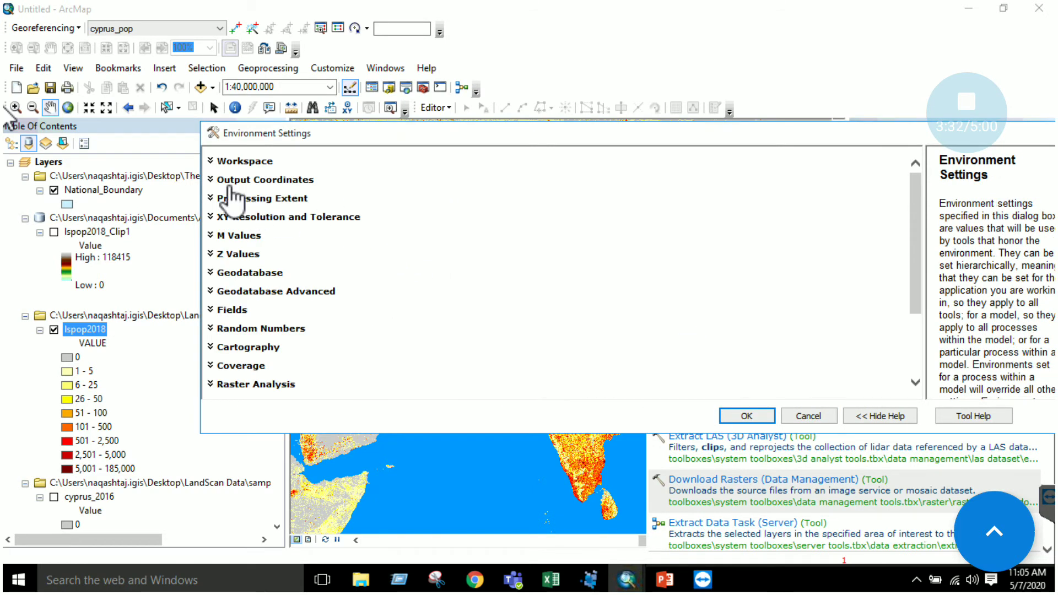
click(220, 201)
click(290, 227)
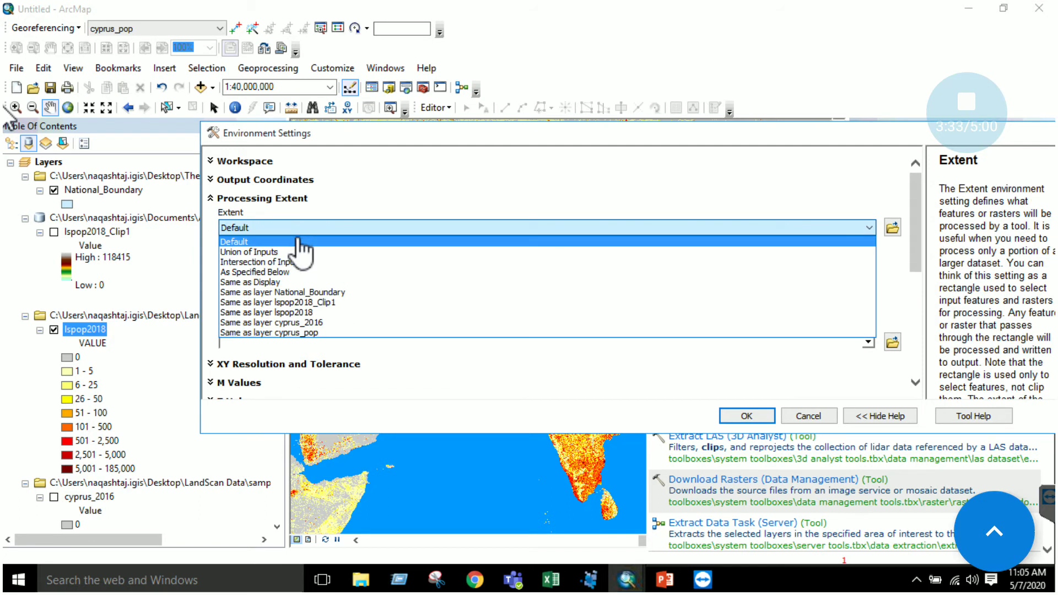
click(298, 292)
click(736, 416)
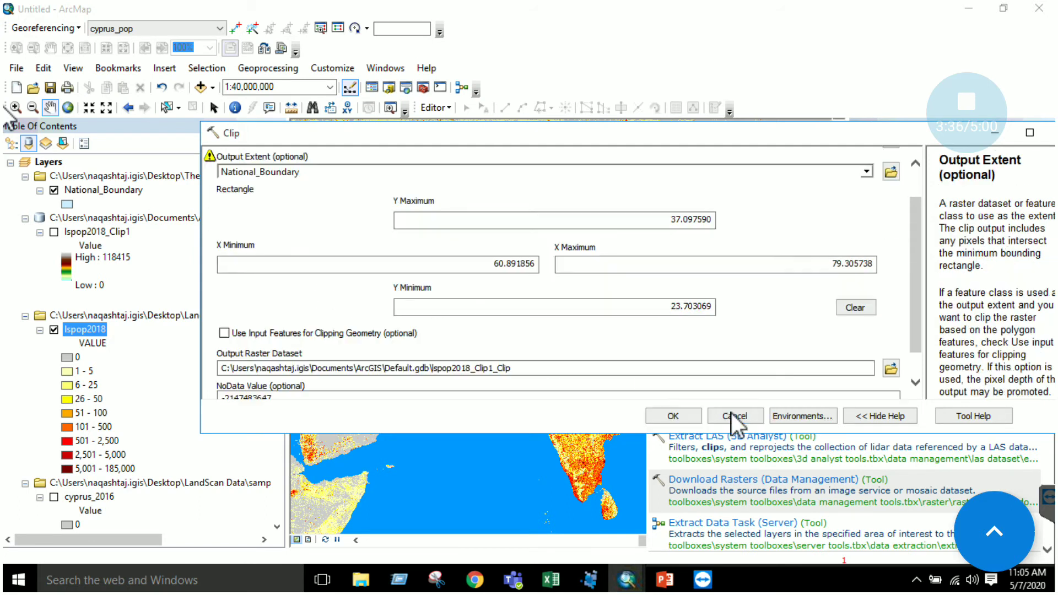
scroll(546, 330, down, 1)
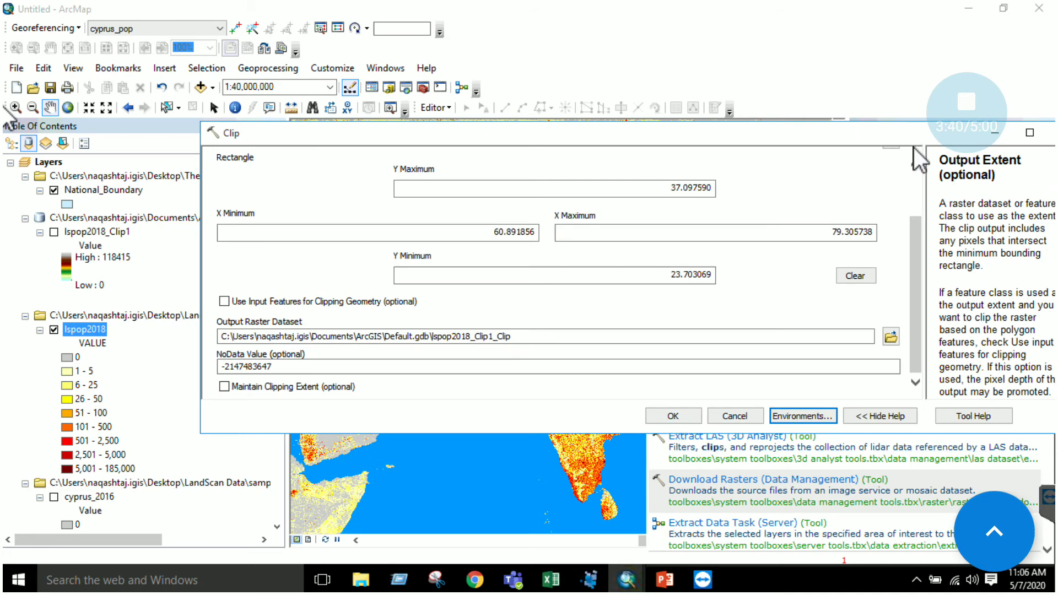
drag(916, 144, 722, 156)
click(870, 144)
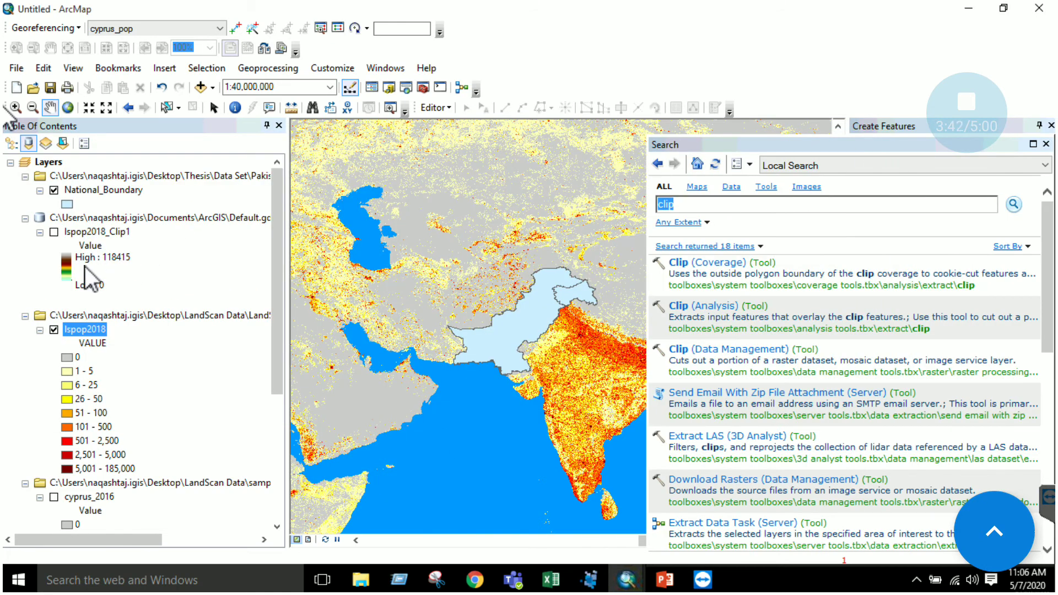
Display only lspop2018_Clip1, recentre on Pakistan, and open its 8,787-row attribute table.
click(54, 233)
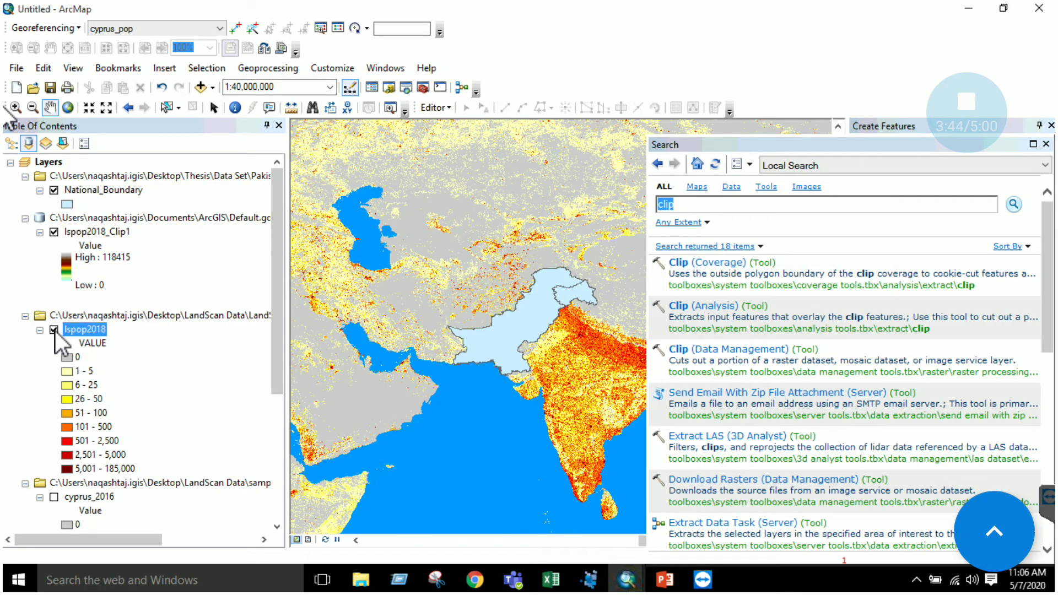
click(54, 330)
click(54, 189)
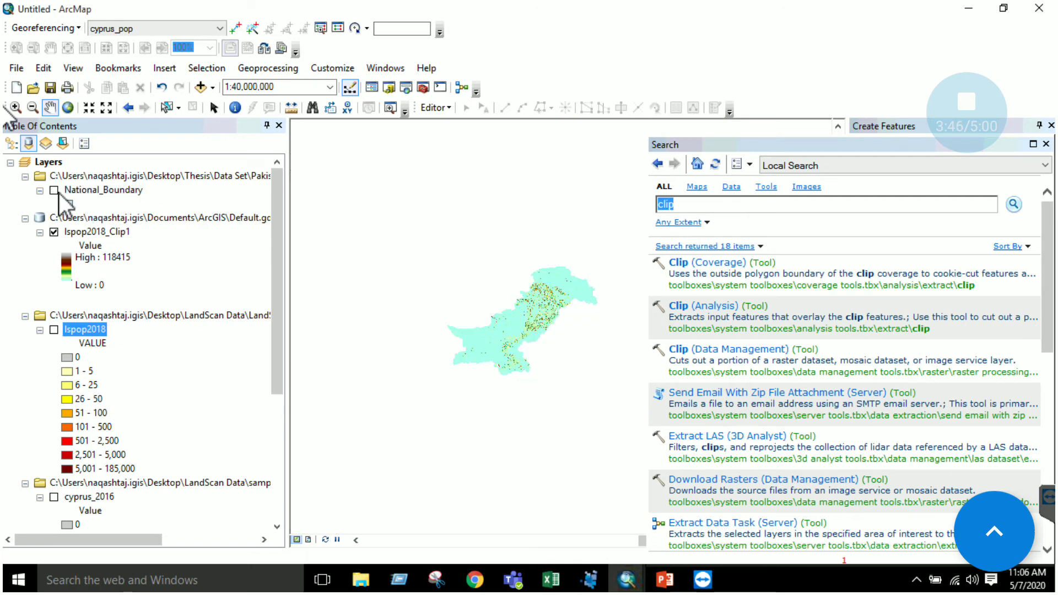
drag(524, 330, 468, 334)
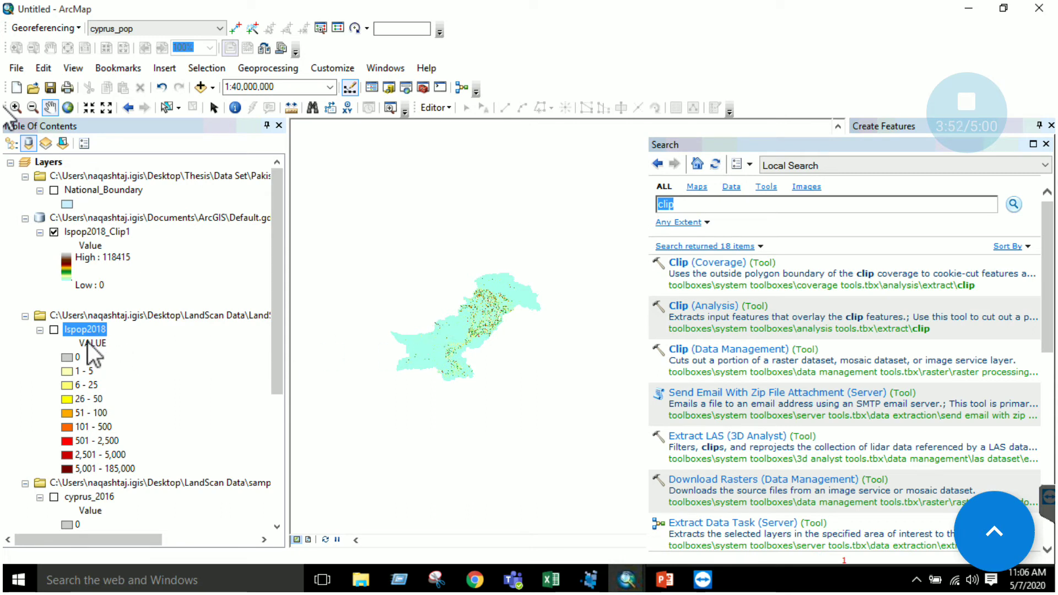
right_click(97, 232)
click(152, 278)
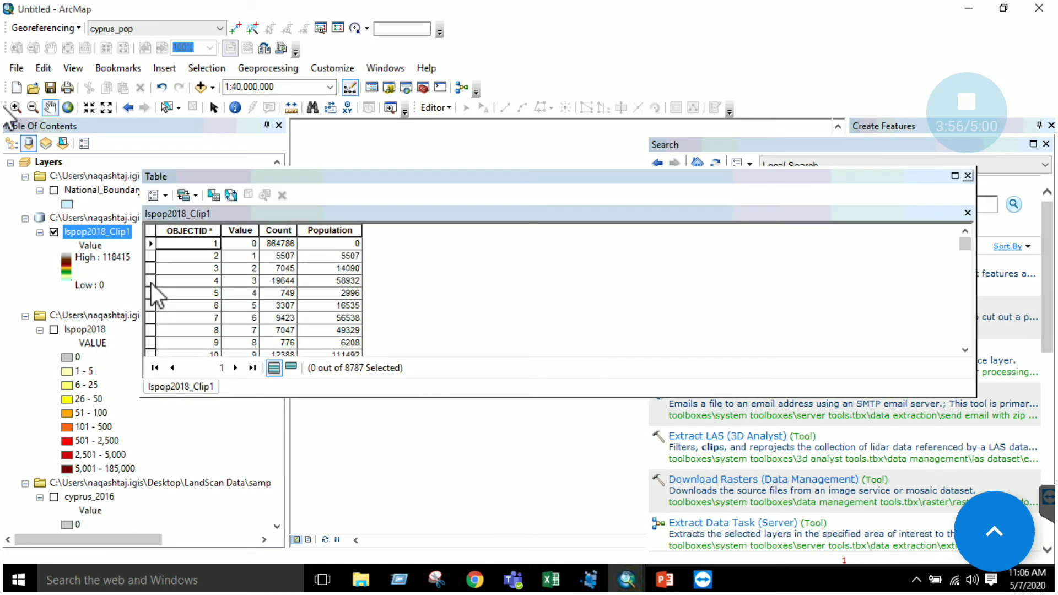
click(195, 231)
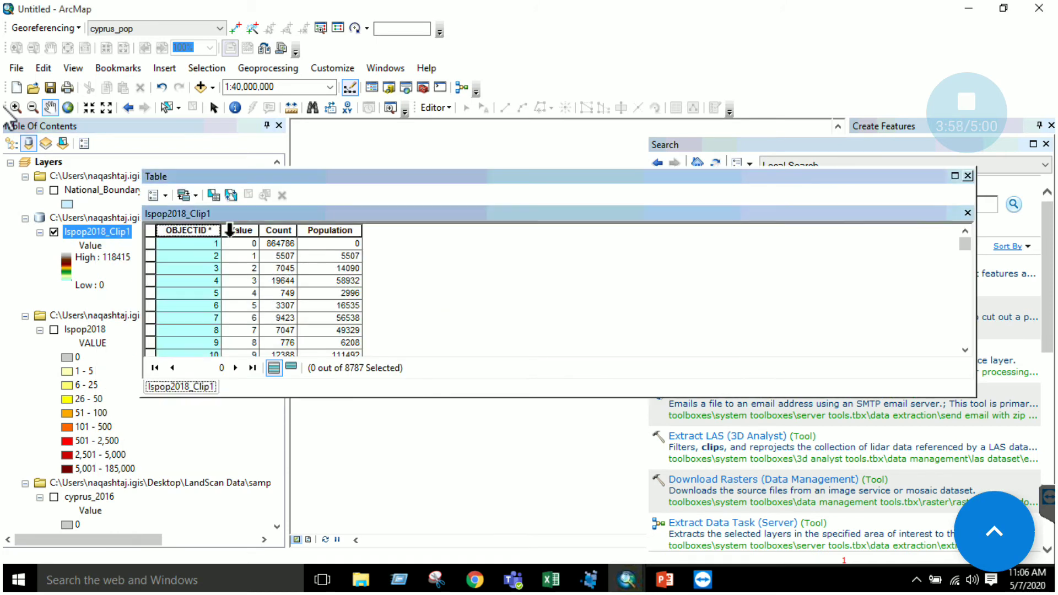
click(235, 231)
click(275, 230)
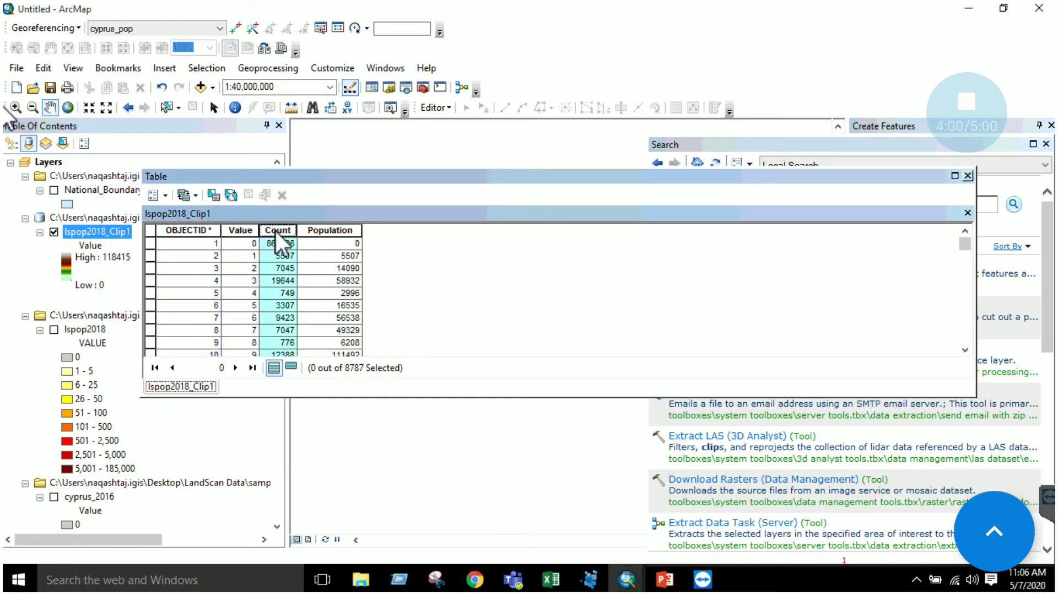
click(337, 229)
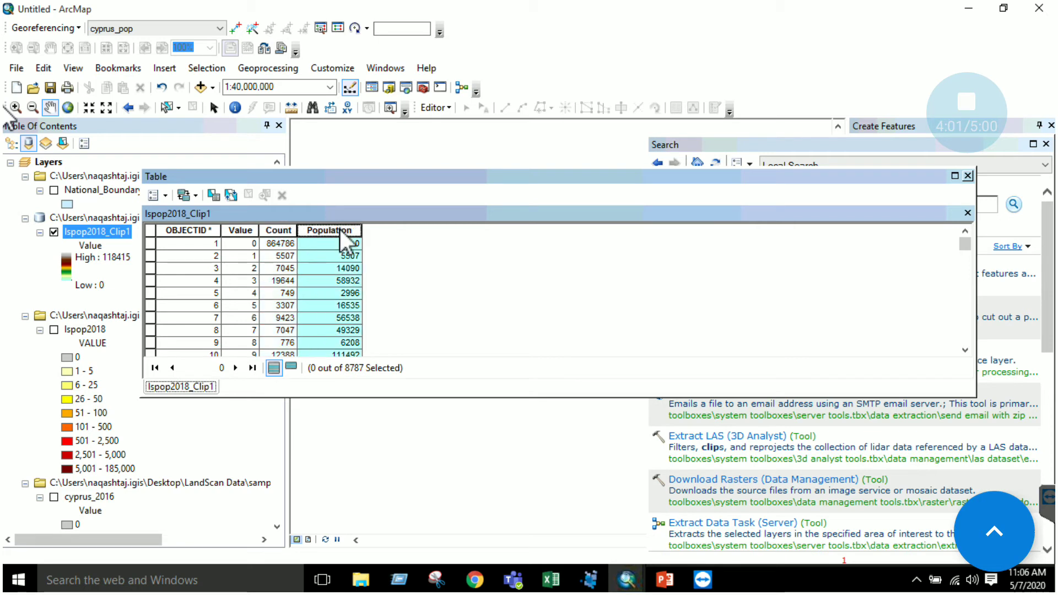
click(169, 198)
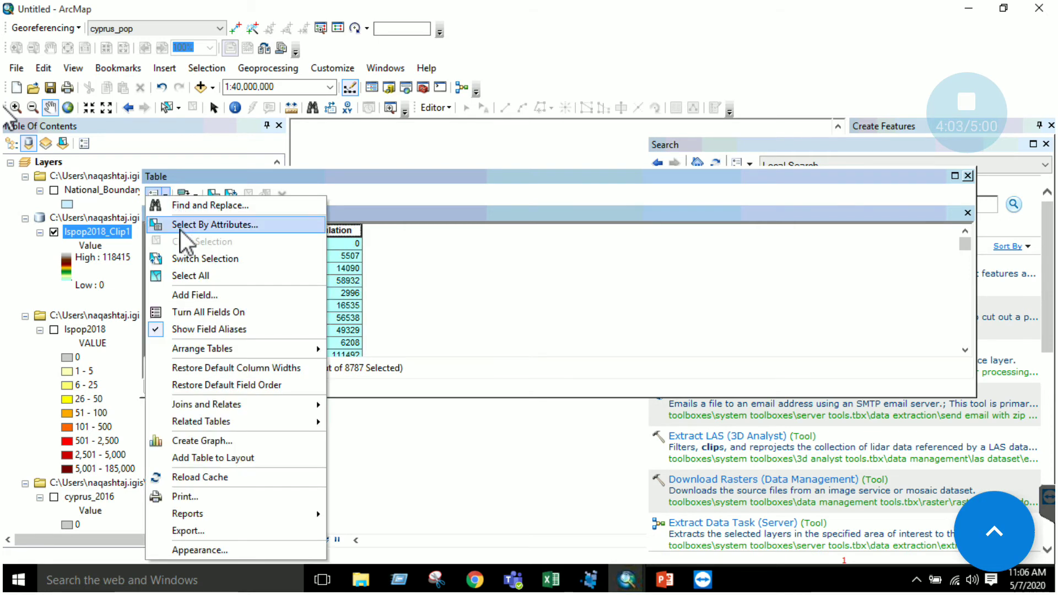
click(199, 295)
click(539, 232)
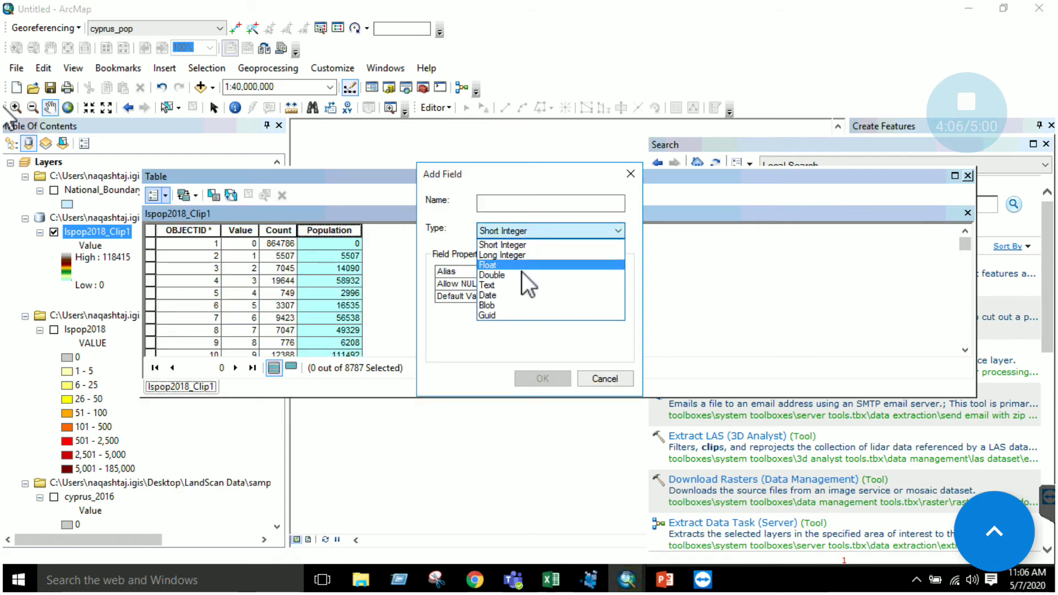
click(598, 385)
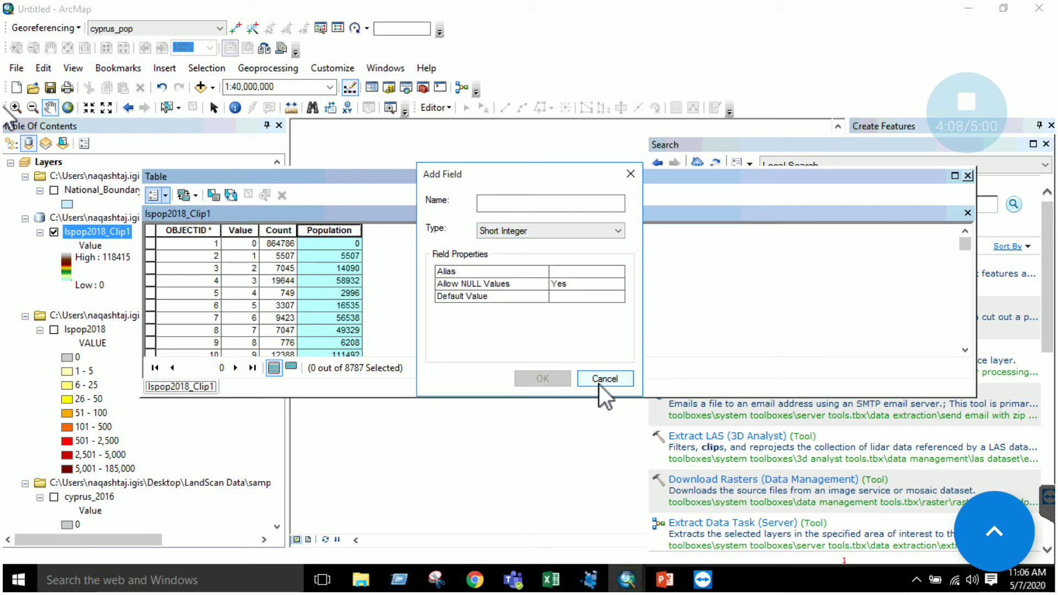
click(577, 376)
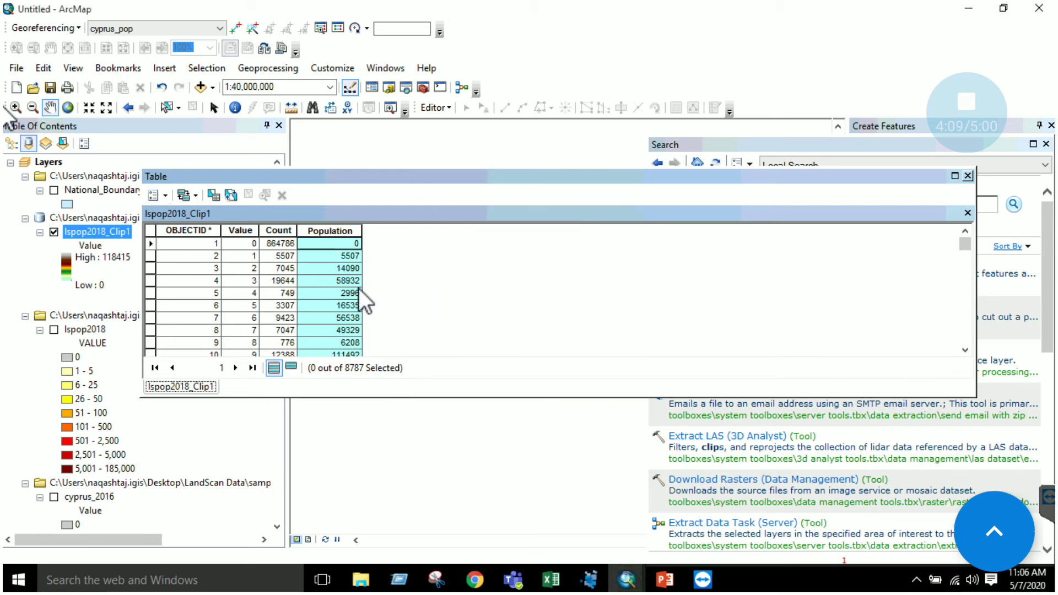
right_click(328, 231)
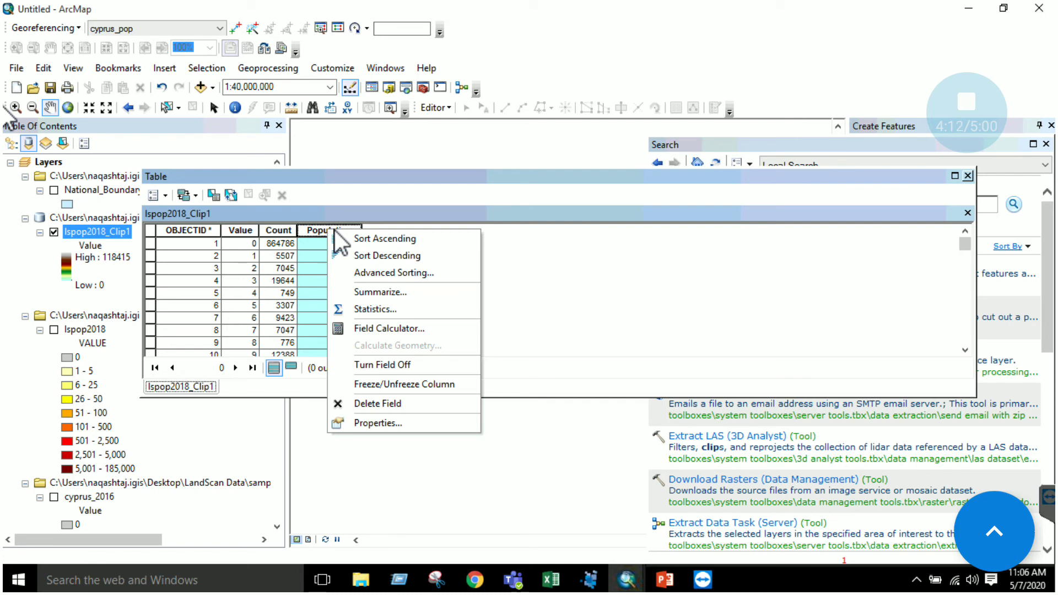
click(382, 329)
click(483, 325)
drag(457, 73, 576, 76)
click(503, 166)
double_click(503, 166)
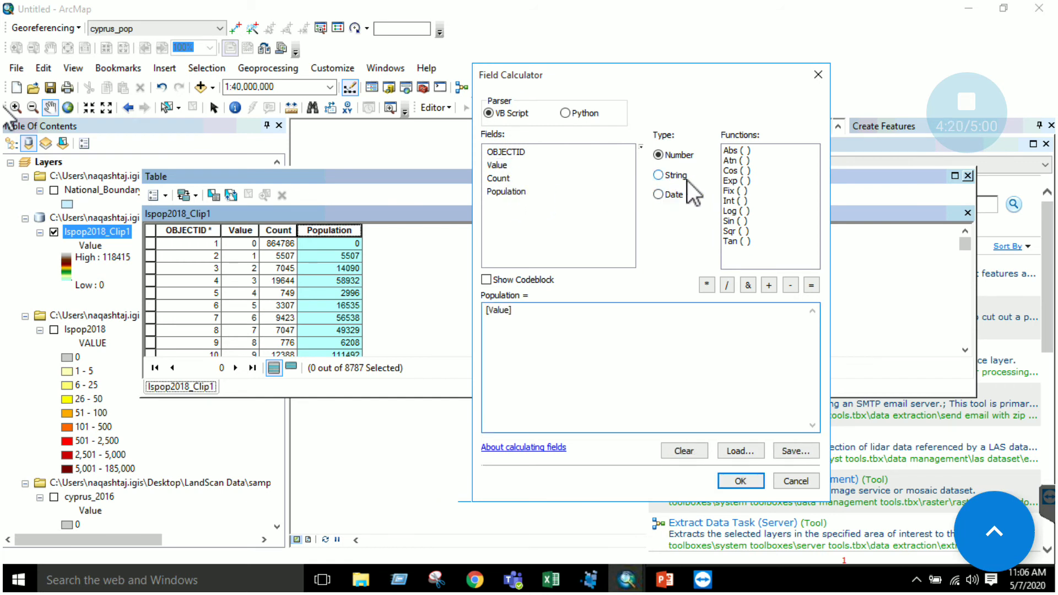
click(706, 284)
double_click(498, 179)
click(795, 482)
scroll(352, 322, down, 2)
scroll(357, 250, up, 2)
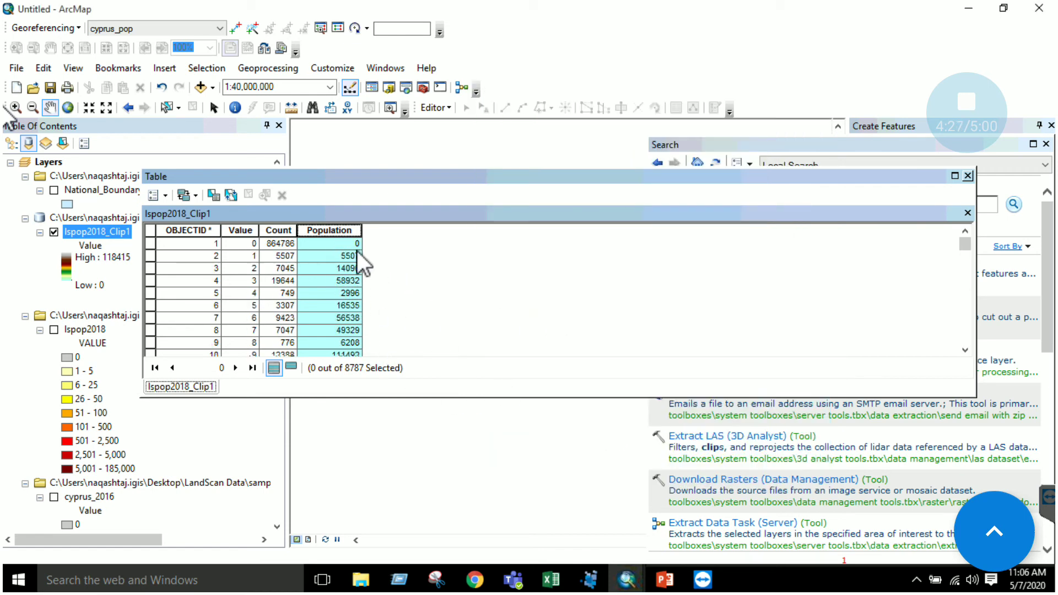
right_click(336, 230)
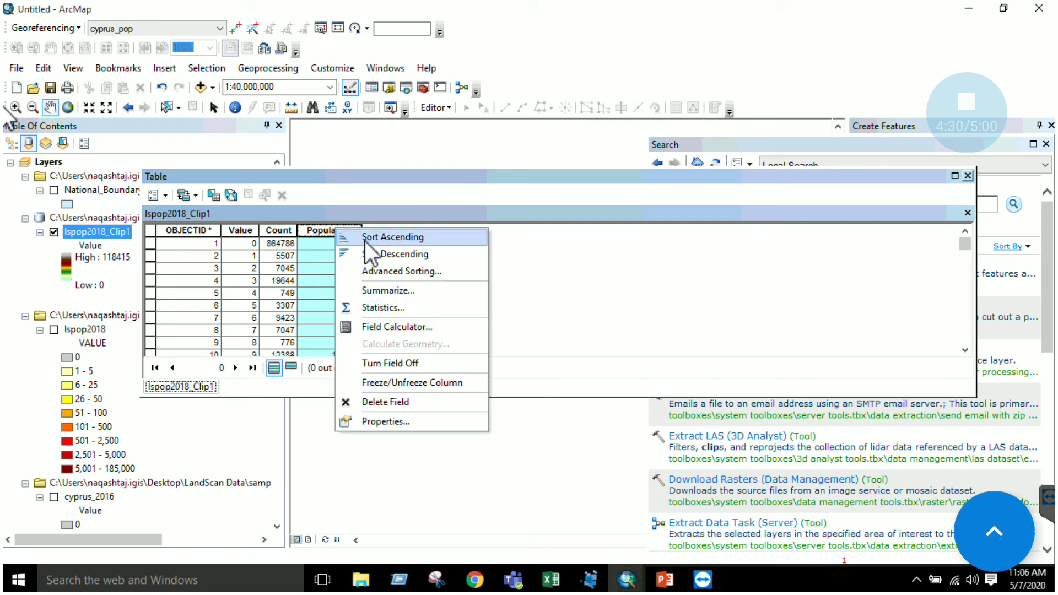
click(386, 309)
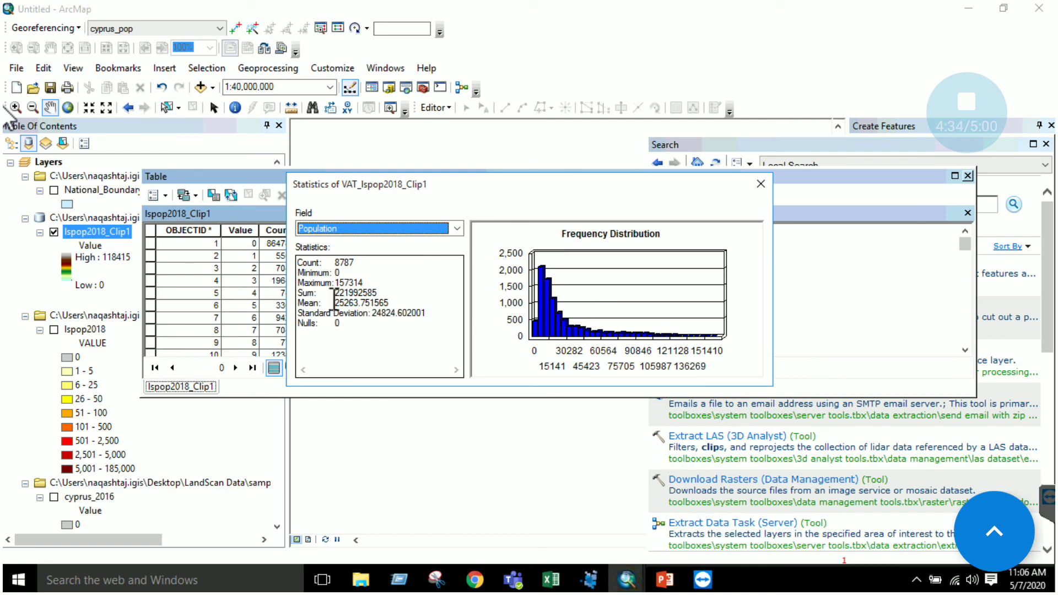
drag(335, 292, 385, 293)
click(387, 292)
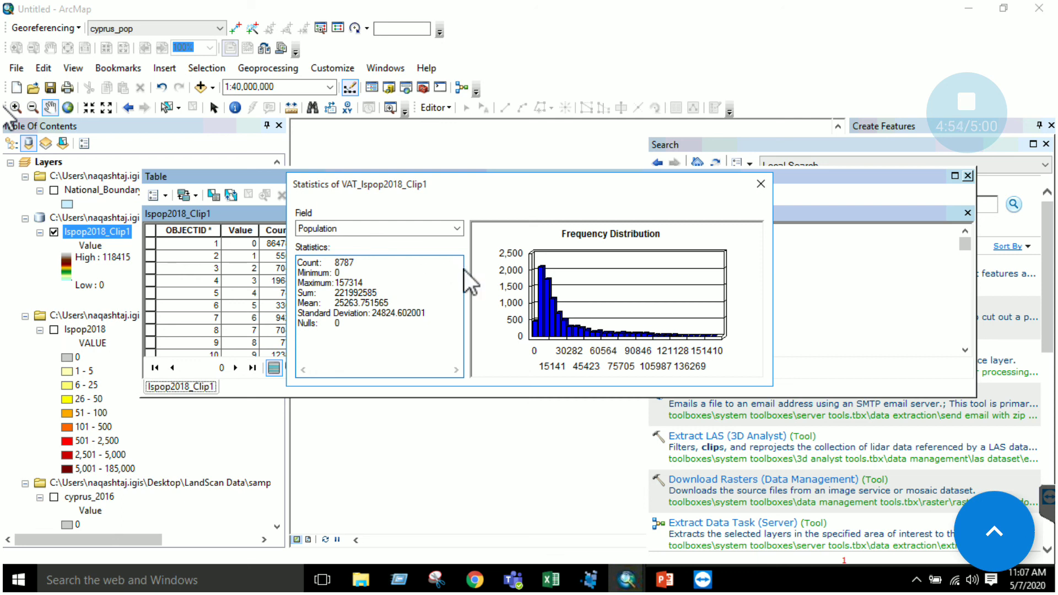
click(755, 189)
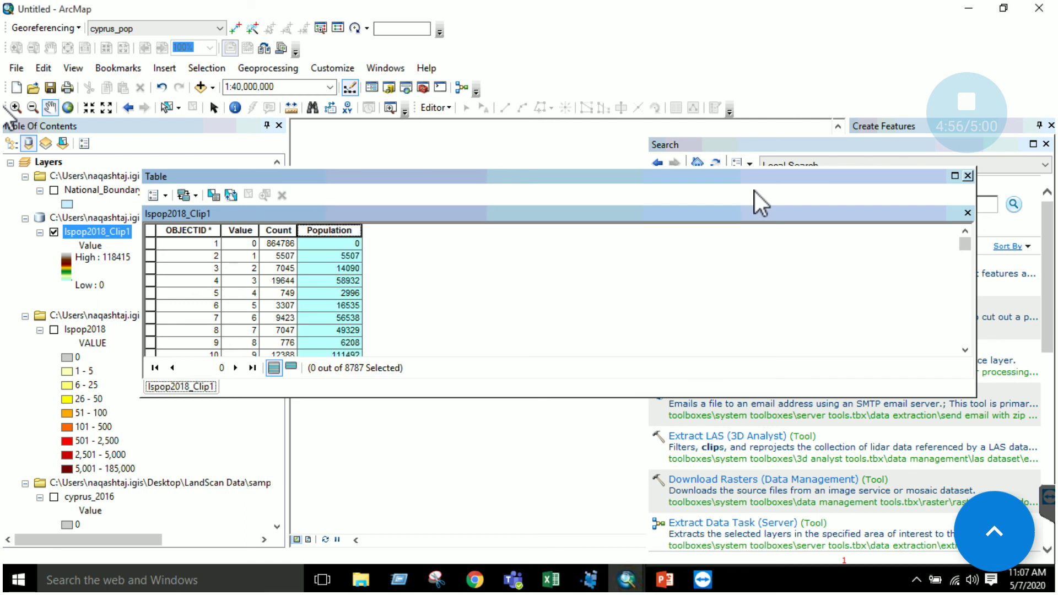